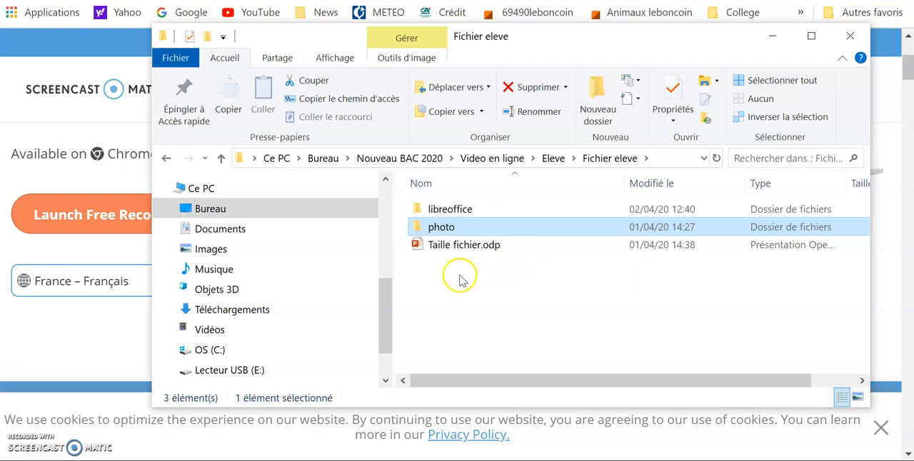
- Check the size of TD rehausseur1.odt in the libreoffice folder and enter 7400000 in cell B1 of the Excel sheet
left_click(433, 212)
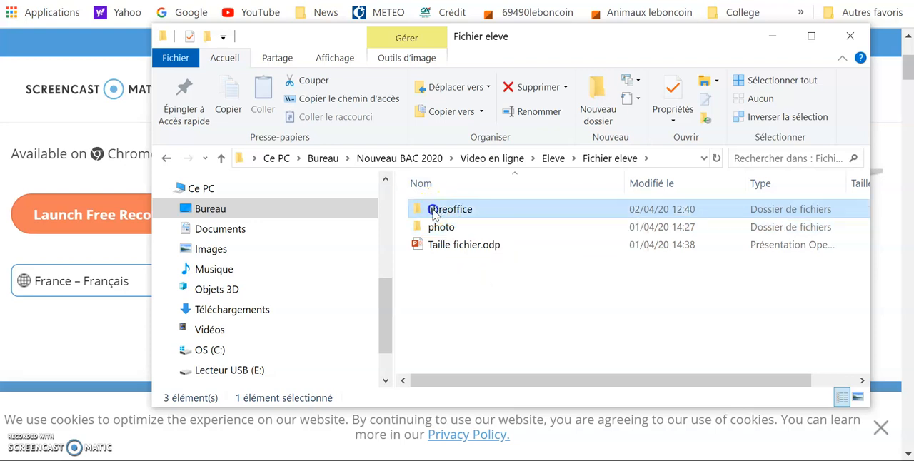
double_click(434, 213)
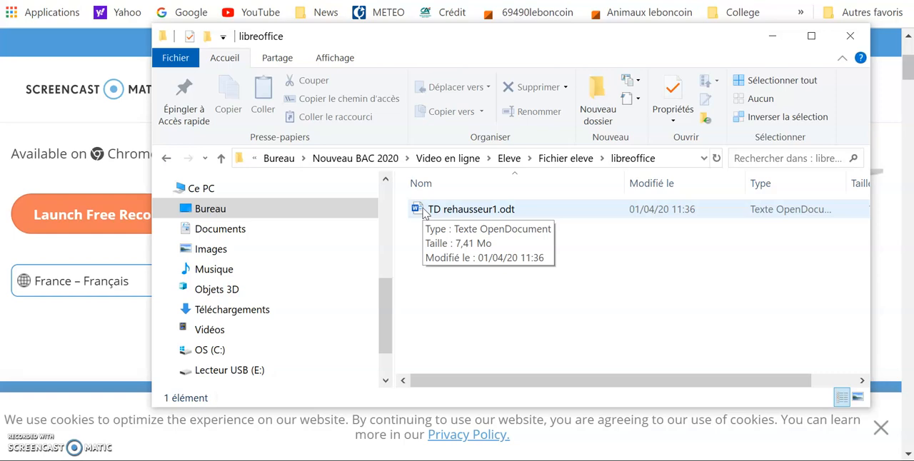
key("alt+Tab")
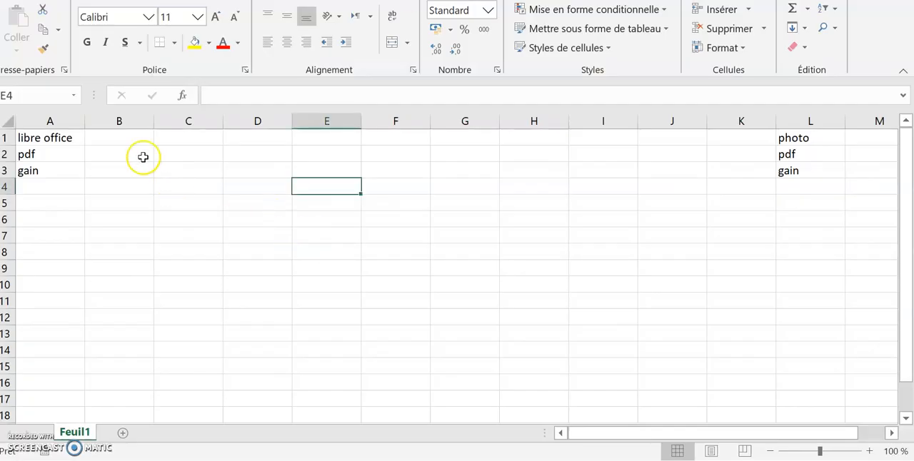
left_click(109, 140)
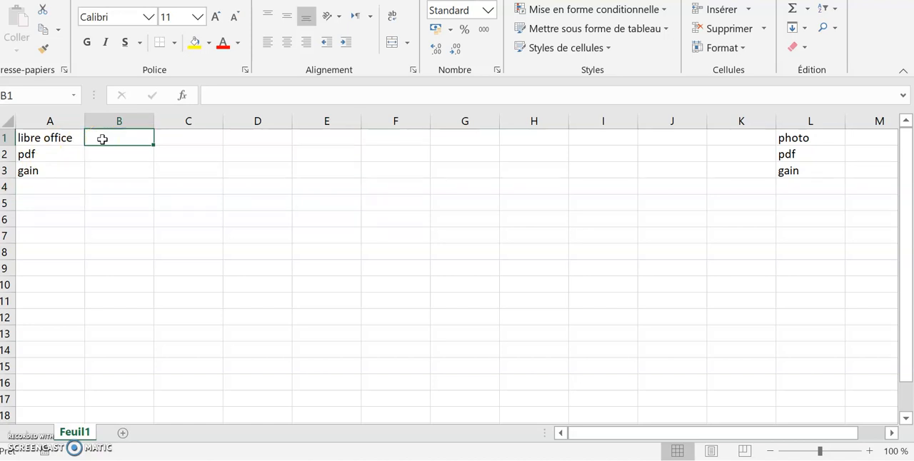
type("7400000")
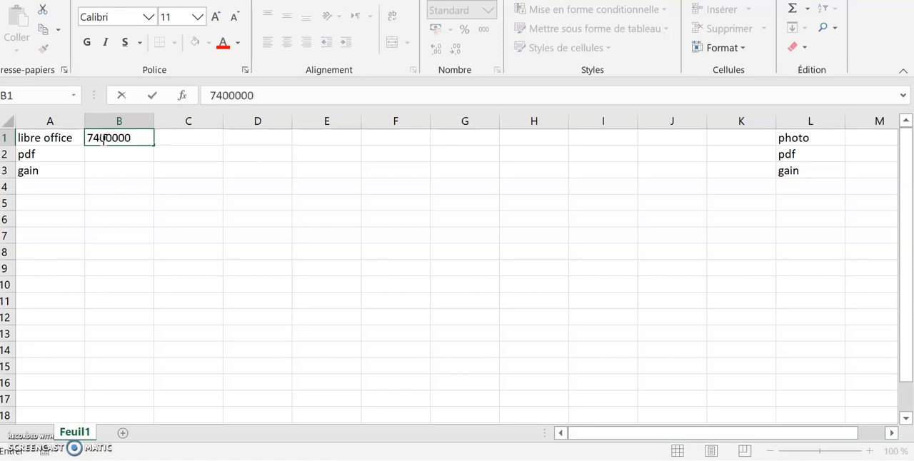
left_click(114, 158)
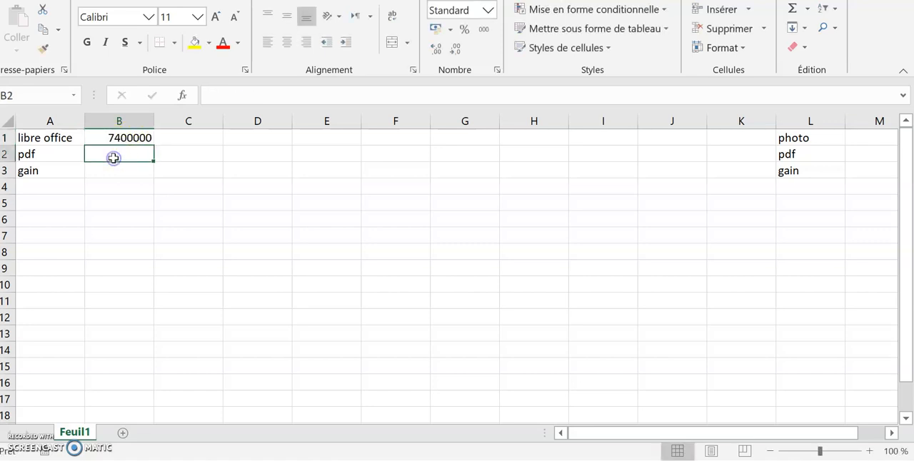
left_click(69, 156)
left_click(136, 155)
- Switch to the TD rehausseur1 document in Word and look through its answers and inserted photos
mouse_move(470, 0)
left_click(462, 41)
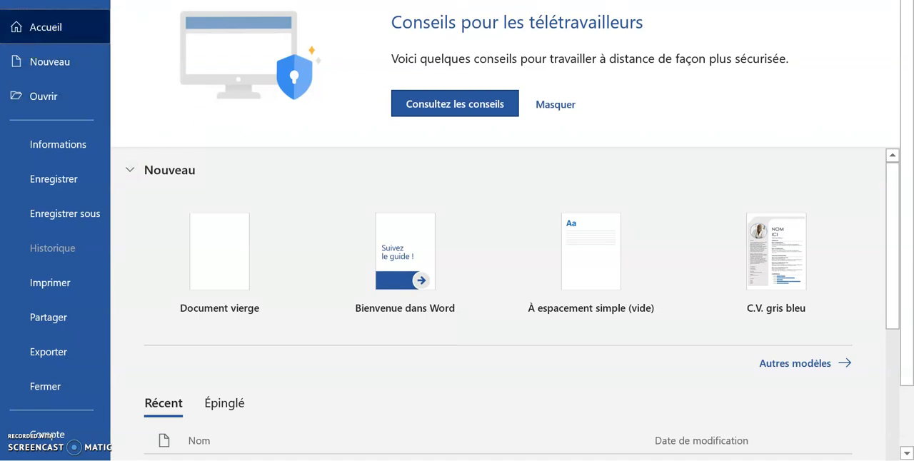
left_click(12, 5)
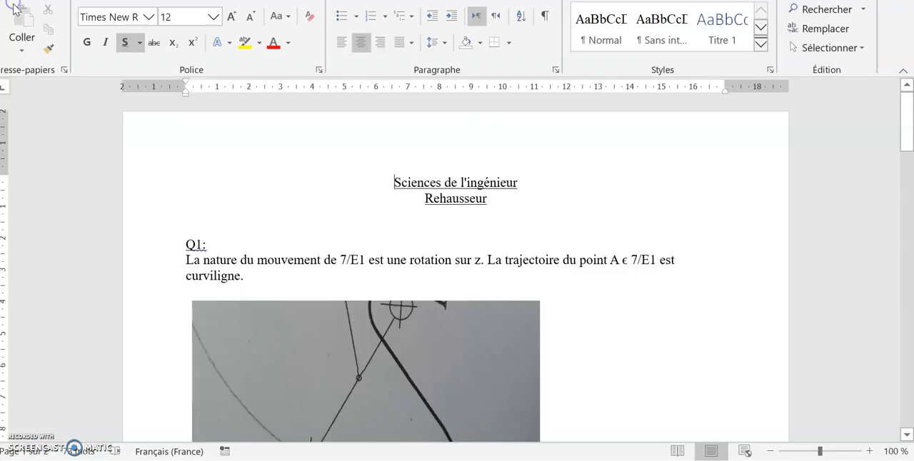
scroll(471, 264, "down", 3)
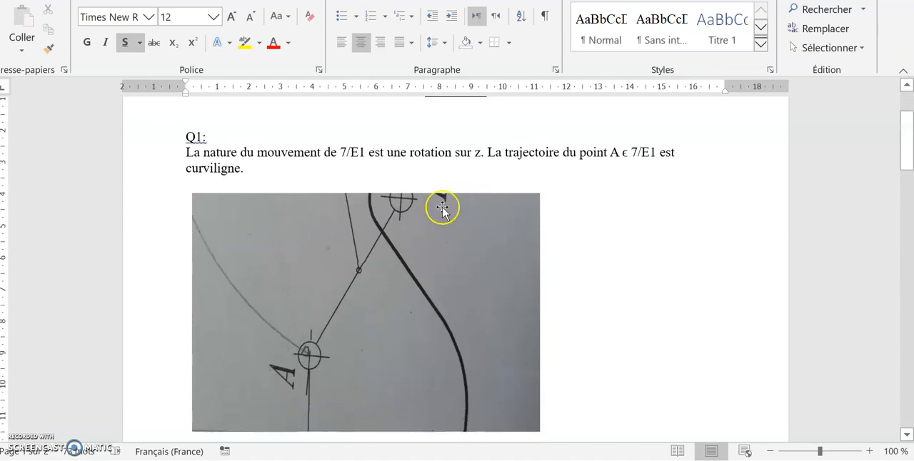
triple_click(316, 152)
left_click(527, 316)
scroll(571, 317, "down", 2)
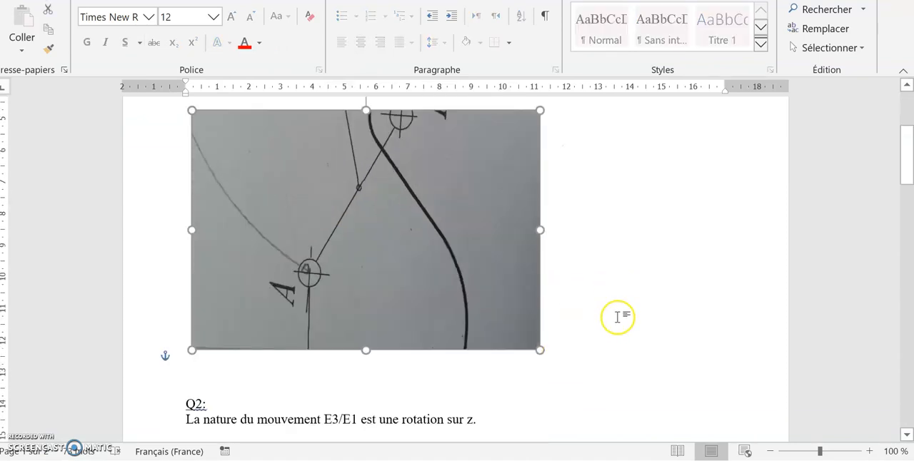
scroll(618, 317, "down", 18)
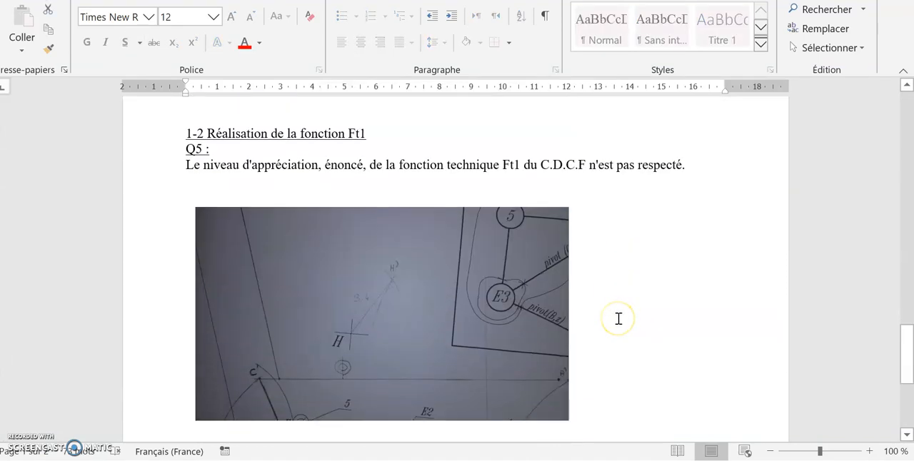
scroll(619, 319, "up", 20)
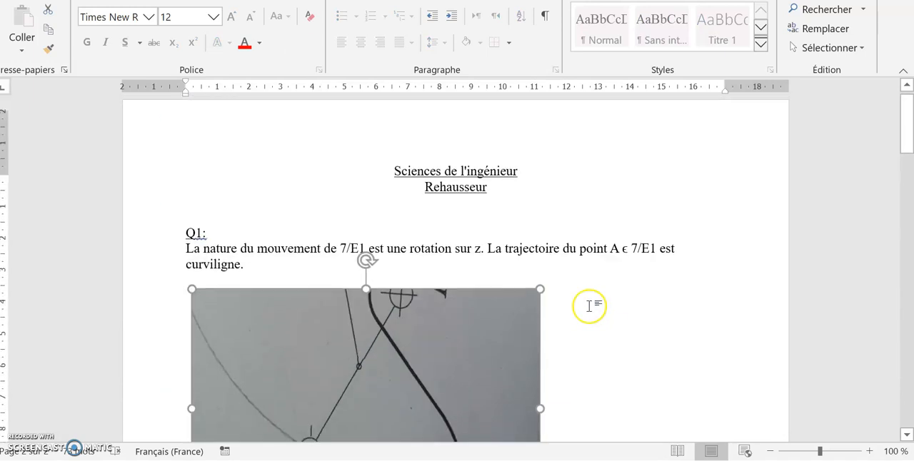
scroll(589, 306, "up", 1)
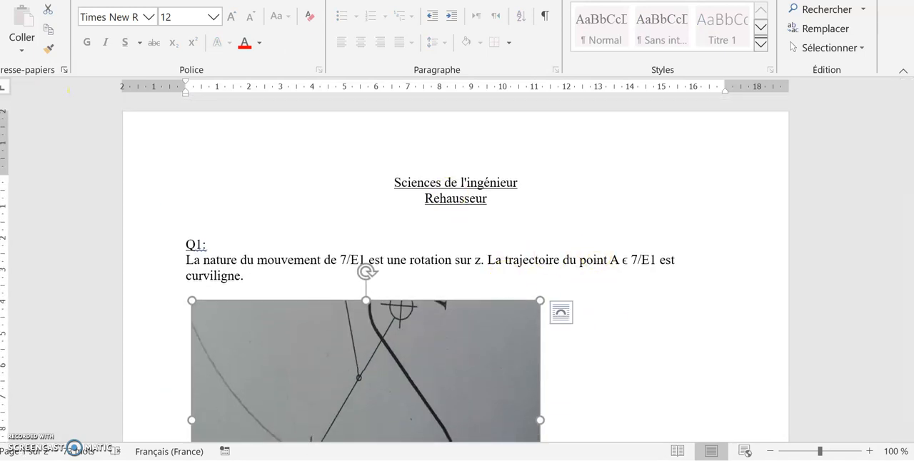
key("super")
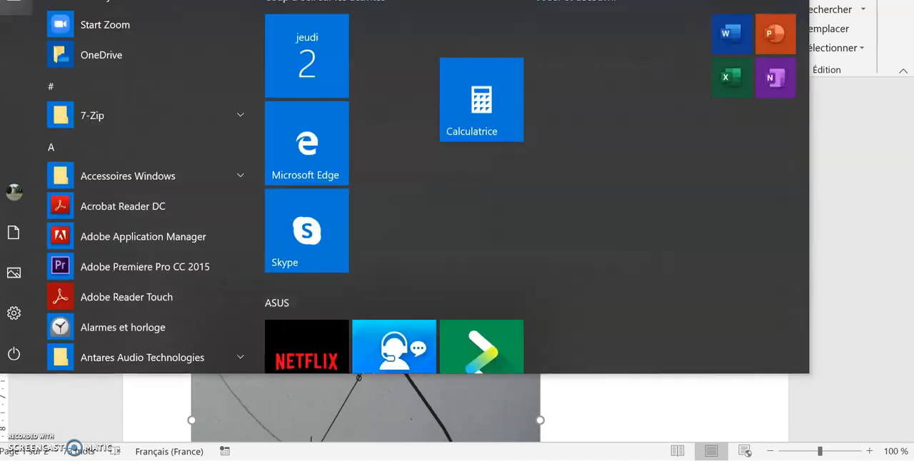
key("super")
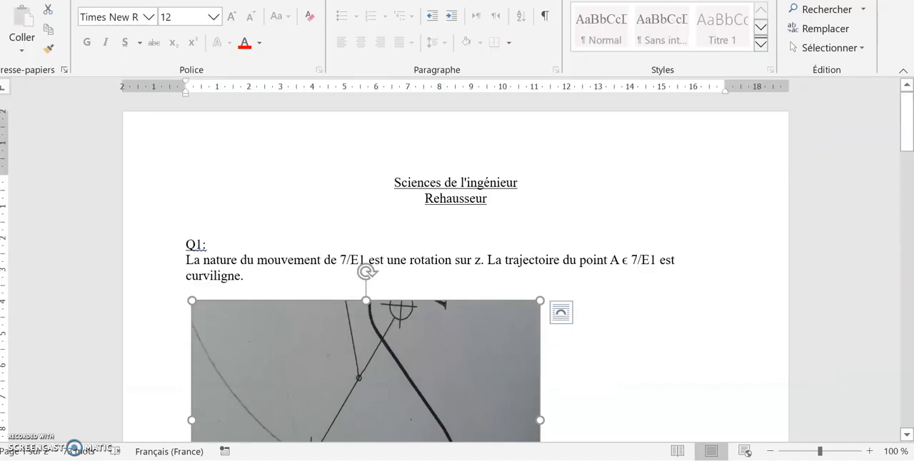
key("alt+space")
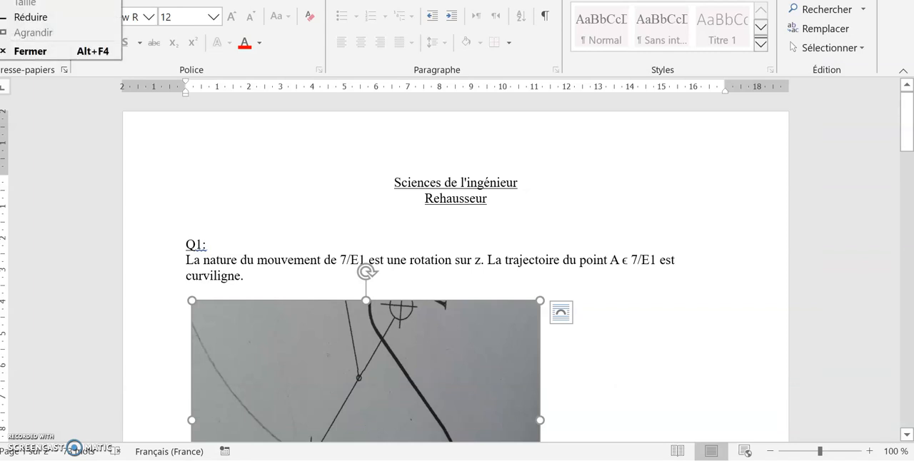
key("Escape")
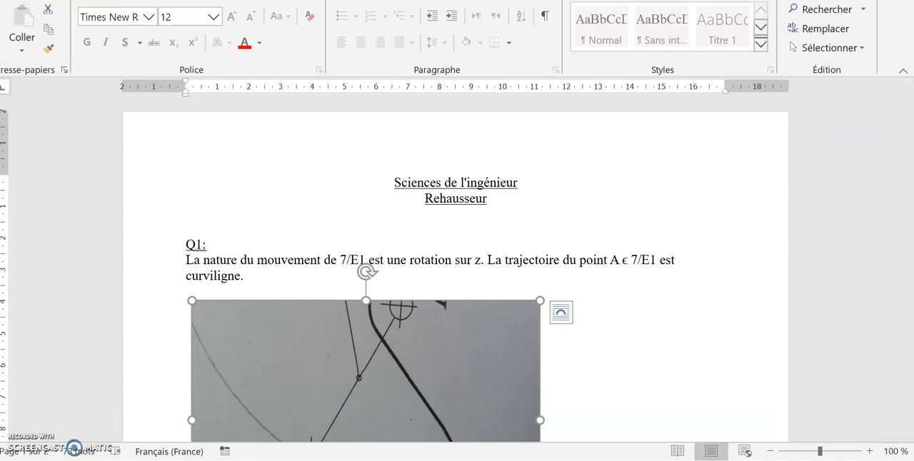
- Save a copy of the document as TD rehausseur1.pdf in the libreoffice folder, optimised for minimum size (Taille minimale)
left_click(18, 10)
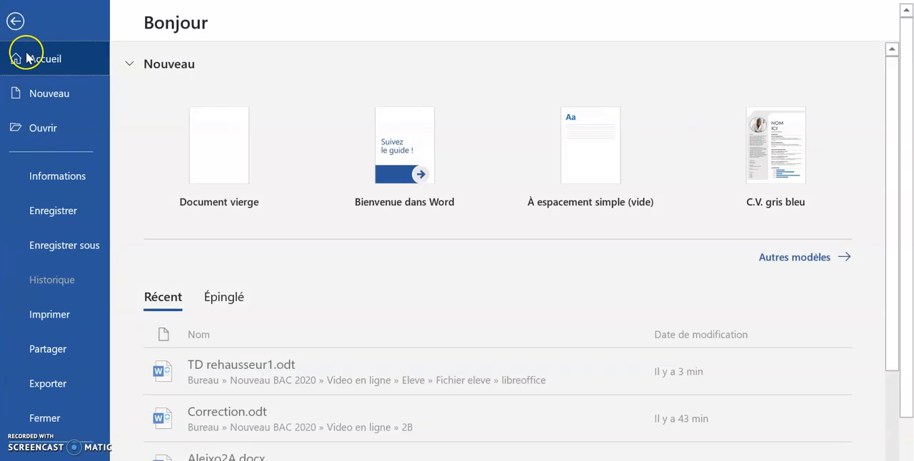
left_click(80, 247)
left_click(218, 266)
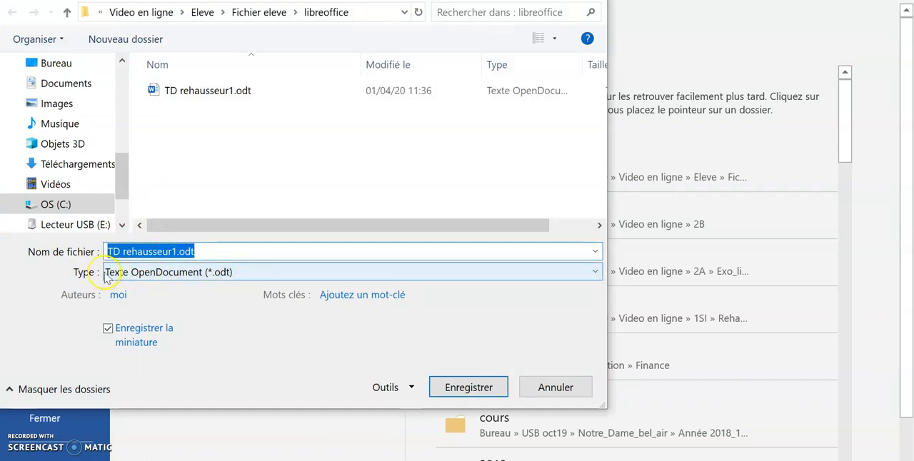
left_click(220, 275)
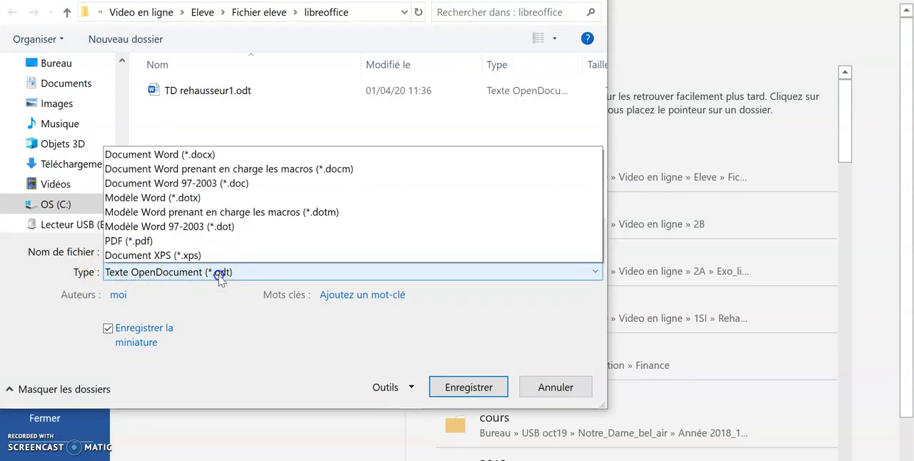
left_click(158, 112)
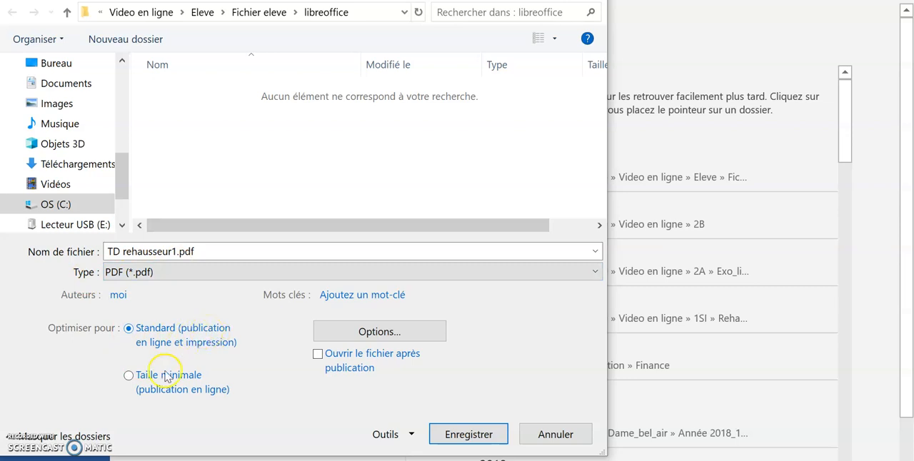
left_click(133, 378)
left_click(467, 434)
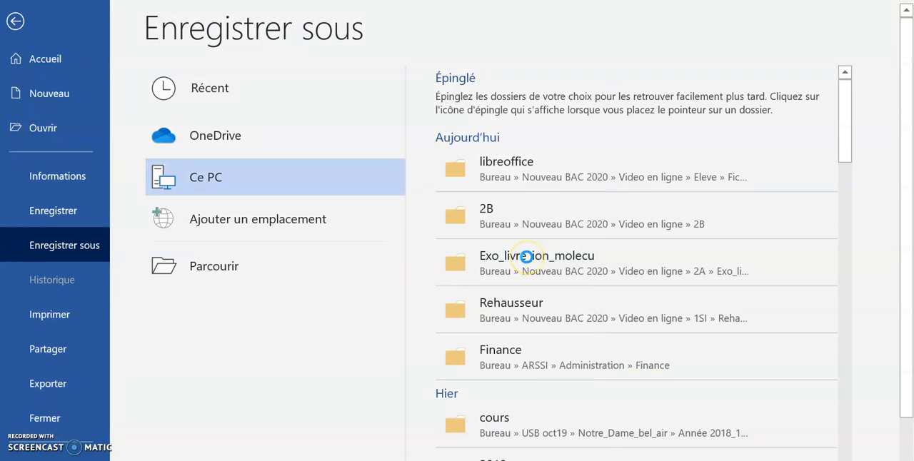
- Check the size of TD rehausseur1.pdf in the libreoffice folder and enter 176000 in cell B2 of the Excel sheet
mouse_move(300, 4)
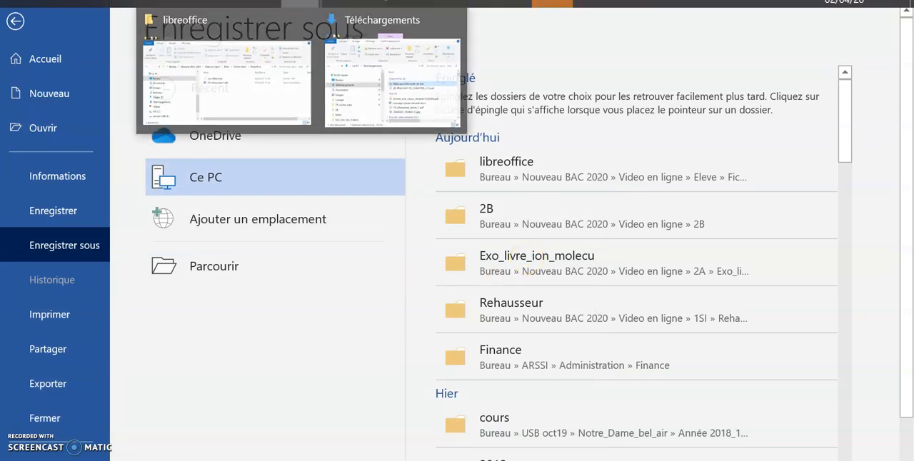
mouse_move(352, 62)
left_click(220, 37)
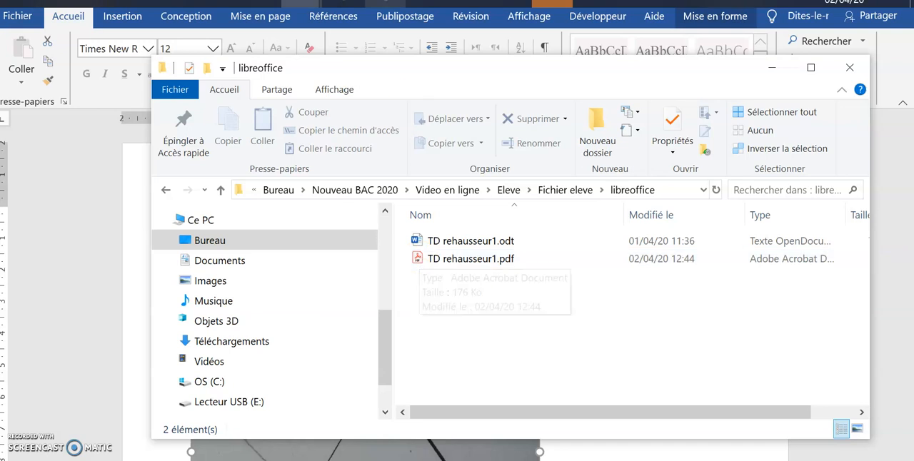
left_click(427, 3)
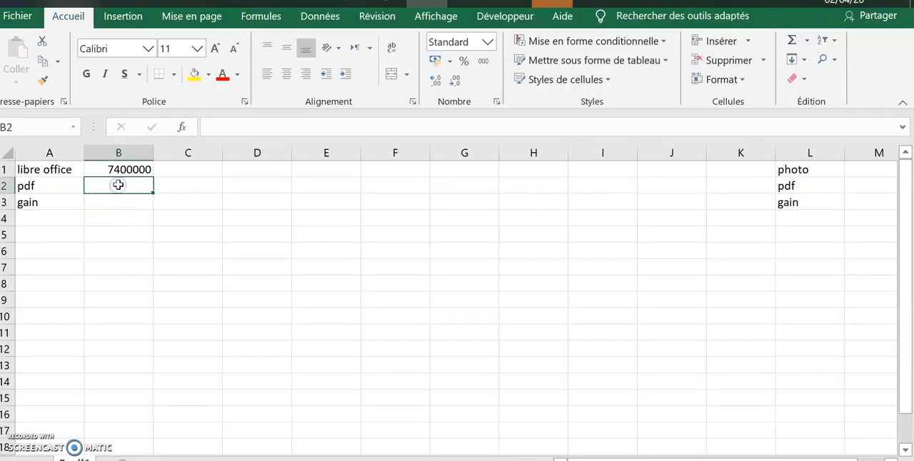
type("176000")
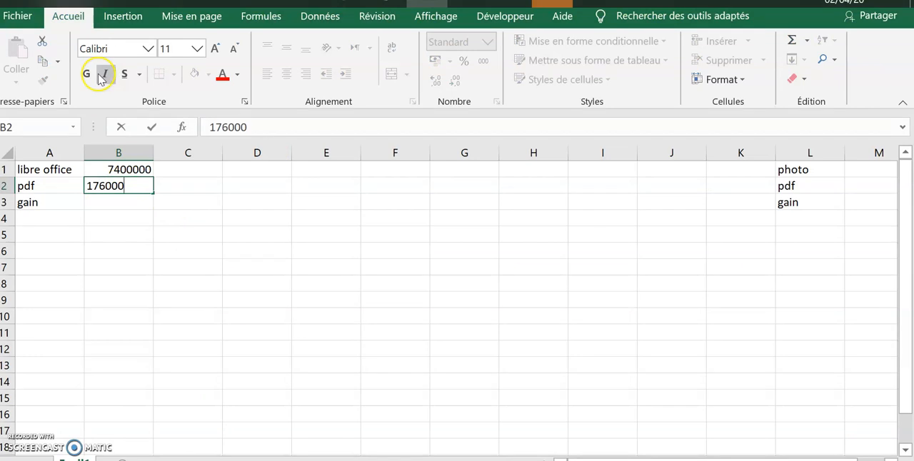
left_click(132, 204)
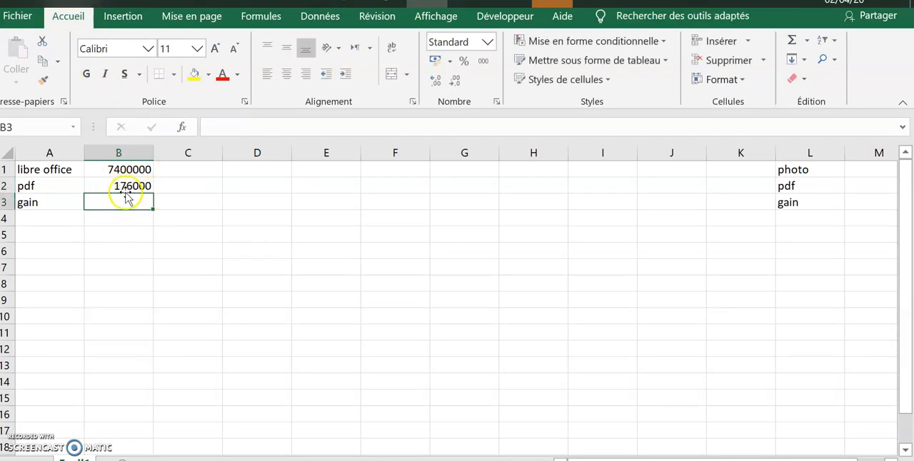
- Replace the "gain" label in cell A3 with "pdfmini"
left_click(42, 205)
key("Delete")
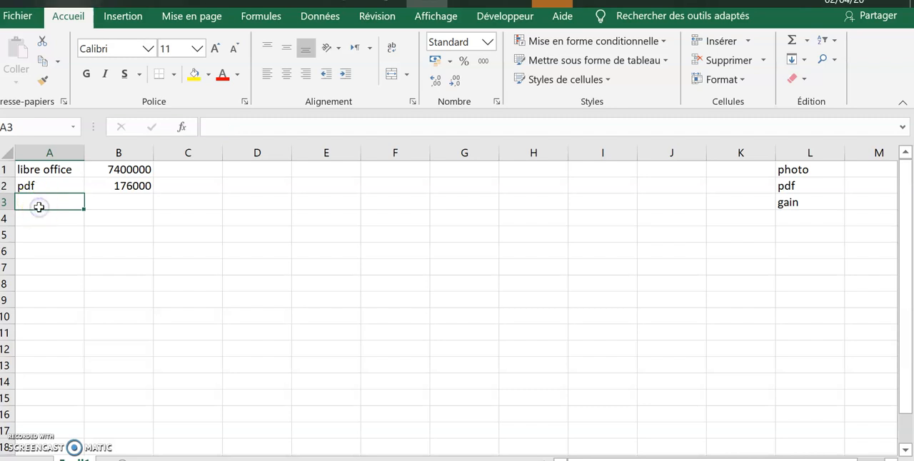
double_click(40, 207)
type("pdf")
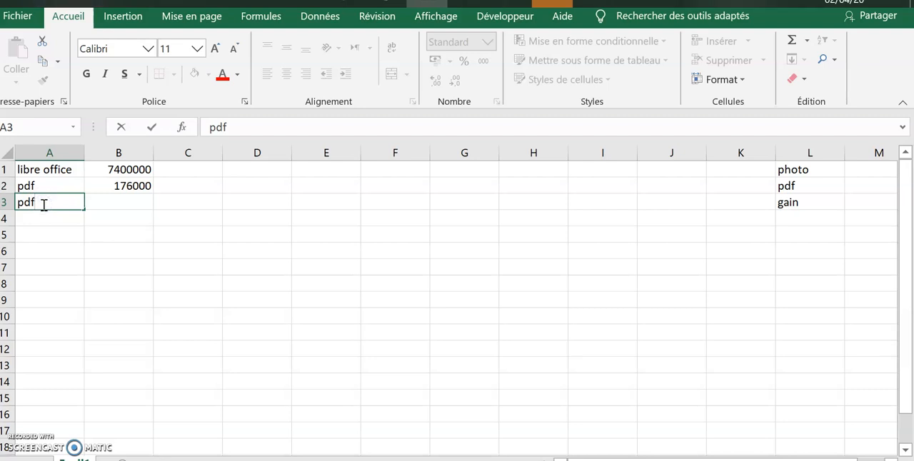
type("mini")
left_click(61, 217)
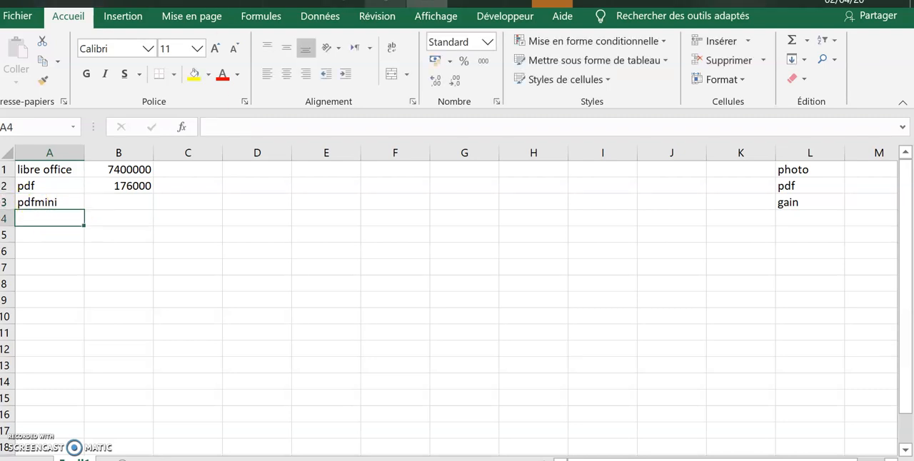
- Switch to the TD rehausseur1 document in Word and start saving a copy as PDF in the libreoffice folder
mouse_move(470, 4)
left_click(454, 100)
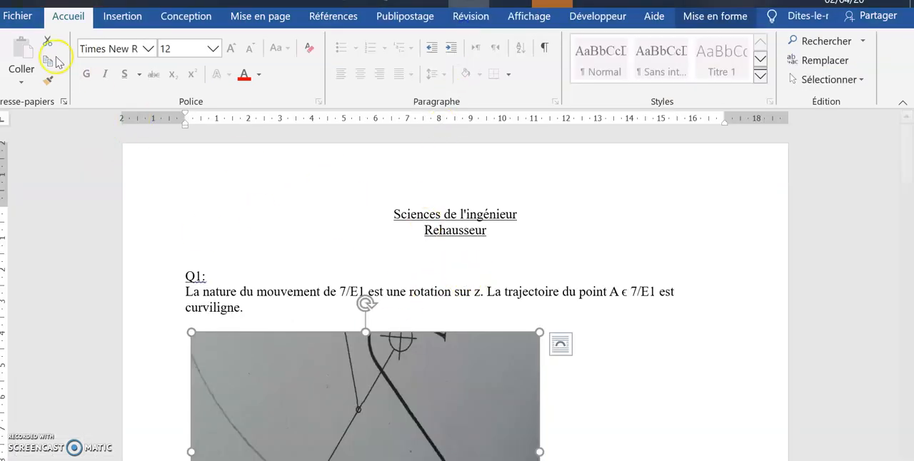
left_click(17, 15)
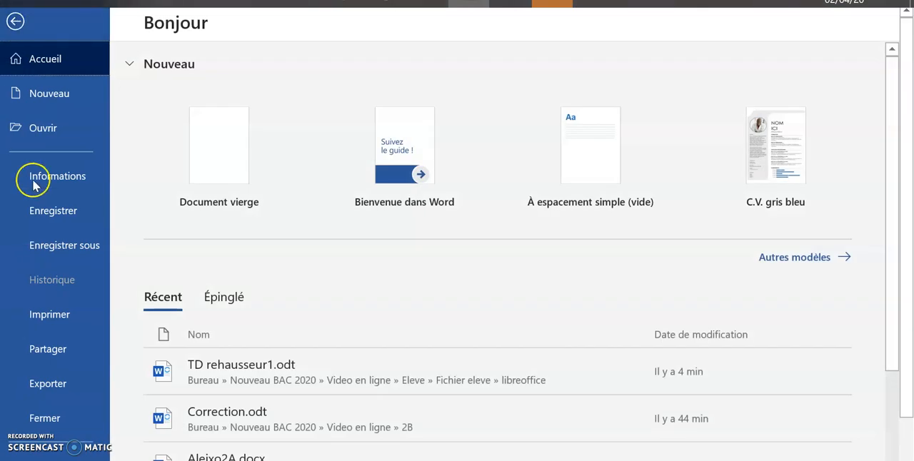
left_click(64, 243)
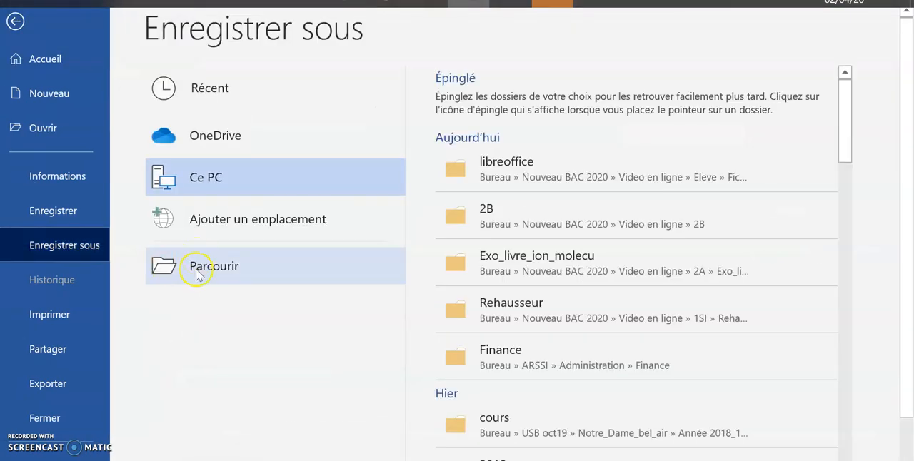
left_click(196, 270)
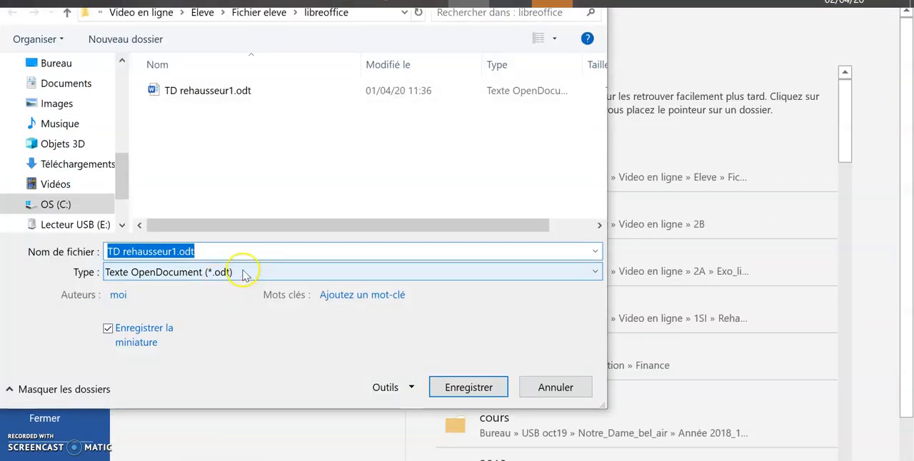
left_click(244, 277)
left_click(153, 114)
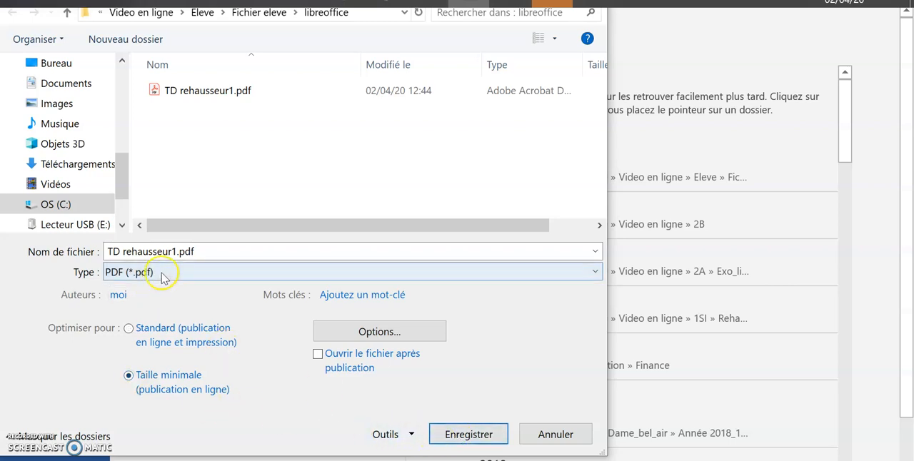
- Name the PDF copy TD rehausseur2 and save it with the minimum size optimisation (Taille minimale)
left_click(200, 250)
double_click(204, 251)
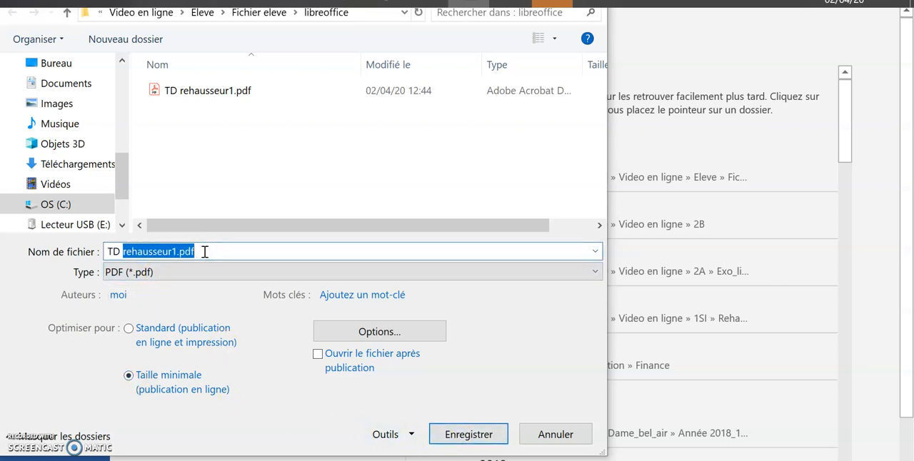
left_click(204, 251)
key("BackSpace")
key("BackSpace")
key("BackSpace")
key("BackSpace")
key("BackSpace")
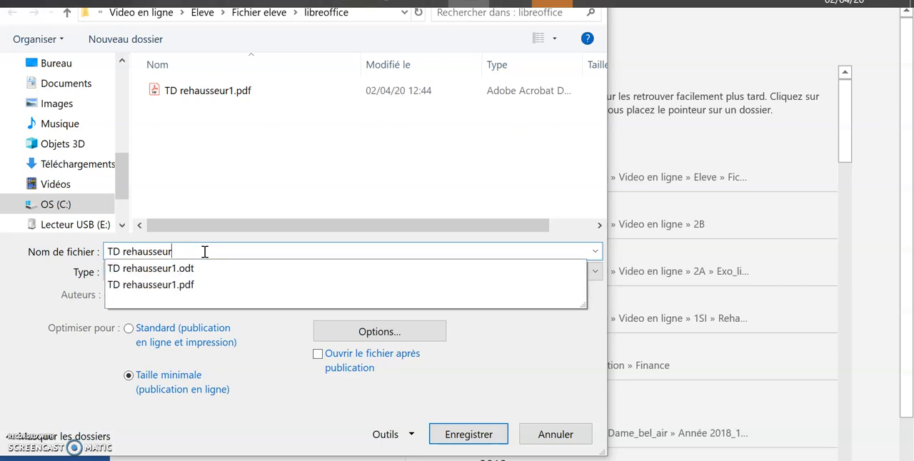
type("1")
key("BackSpace")
type("2")
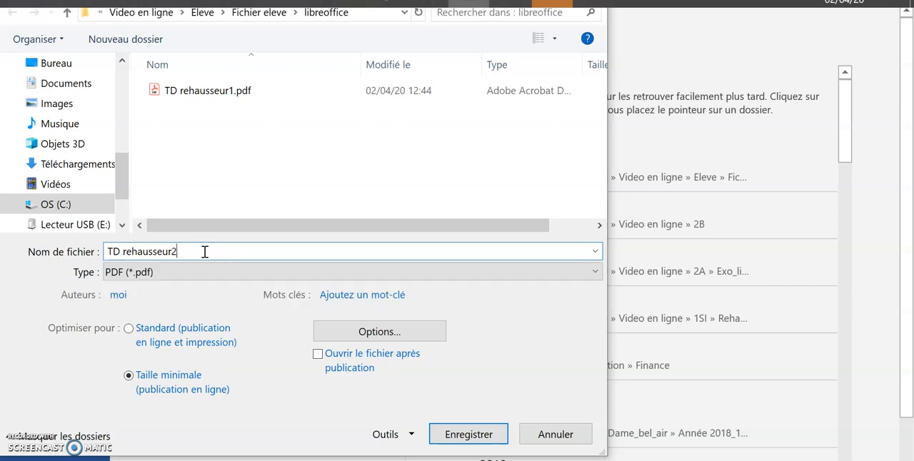
left_click(472, 432)
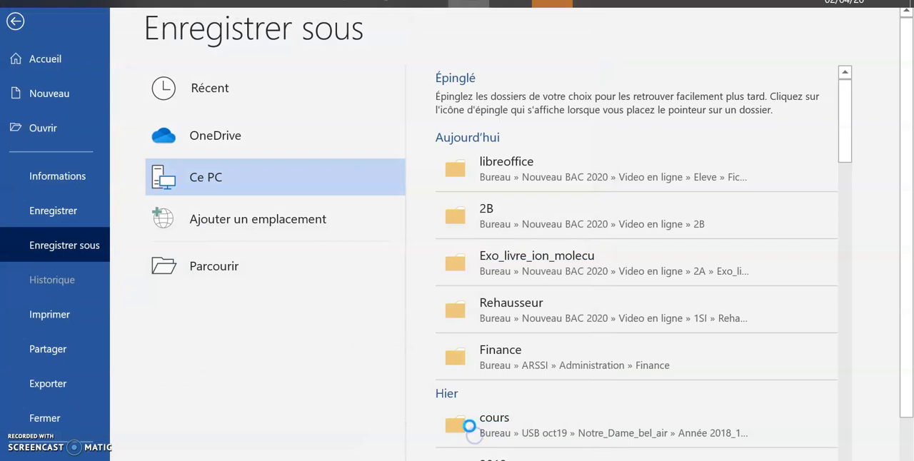
- Check the size of TD rehausseur2.pdf in the libreoffice folder and enter 80000 in cell B3 of the Excel sheet
mouse_move(404, 7)
mouse_move(318, 6)
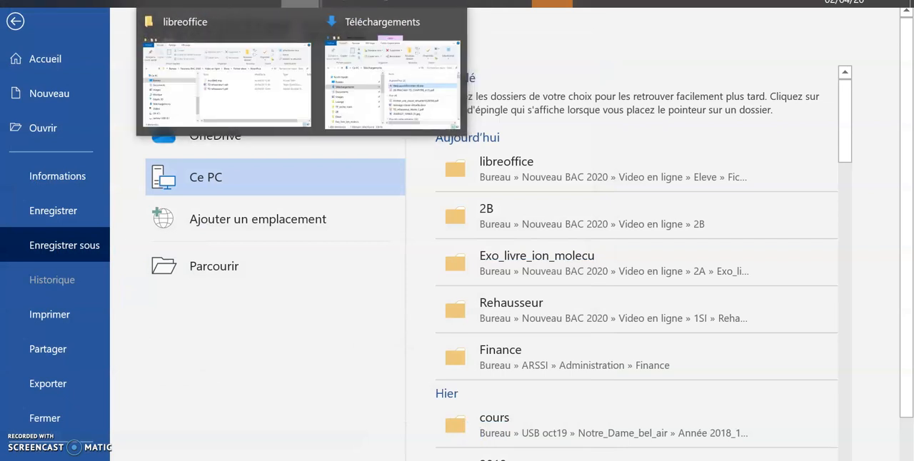
left_click(213, 16)
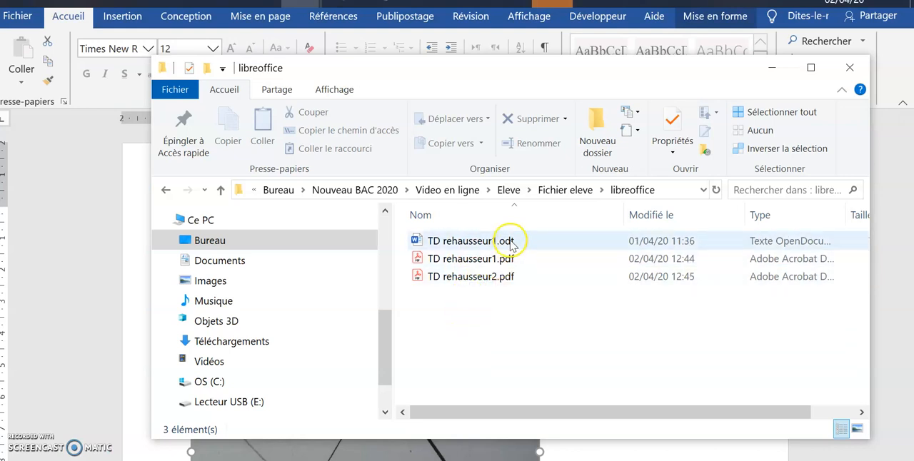
left_click(418, 282)
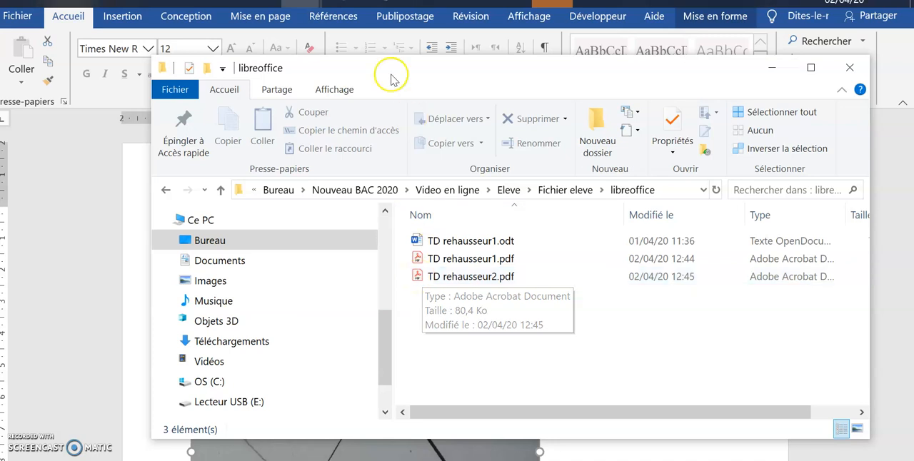
left_click(427, 3)
left_click(117, 202)
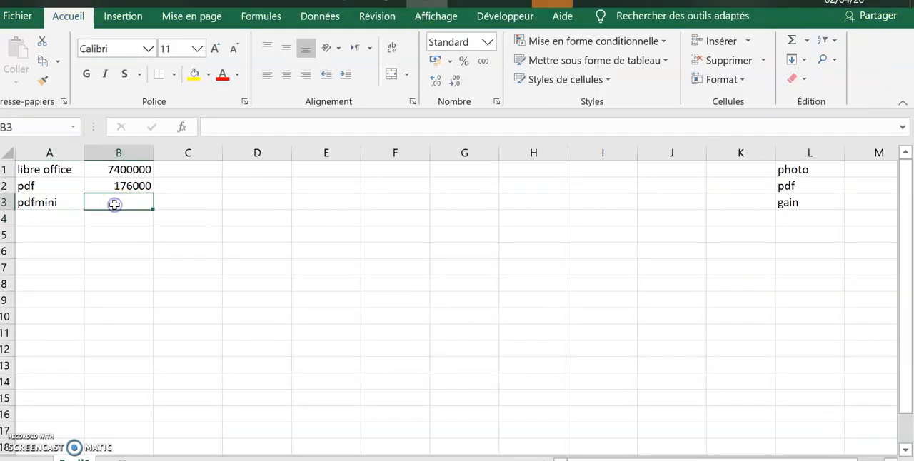
type("80")
type("000")
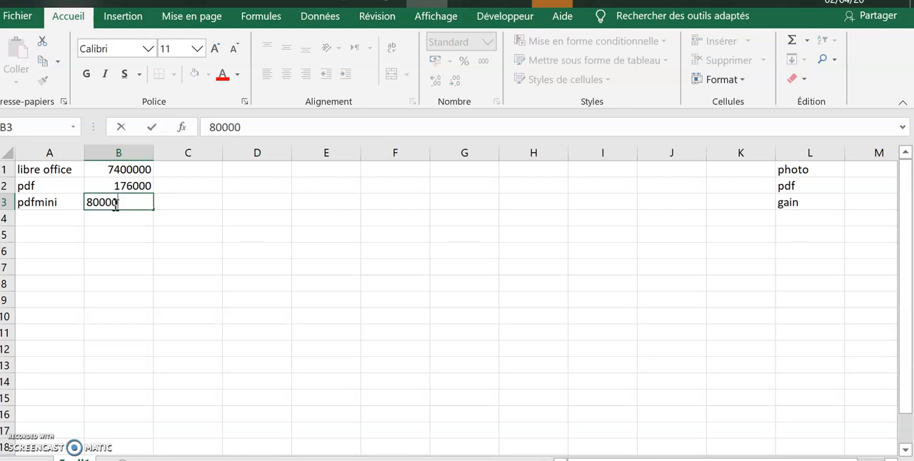
key("Return")
left_click(133, 202)
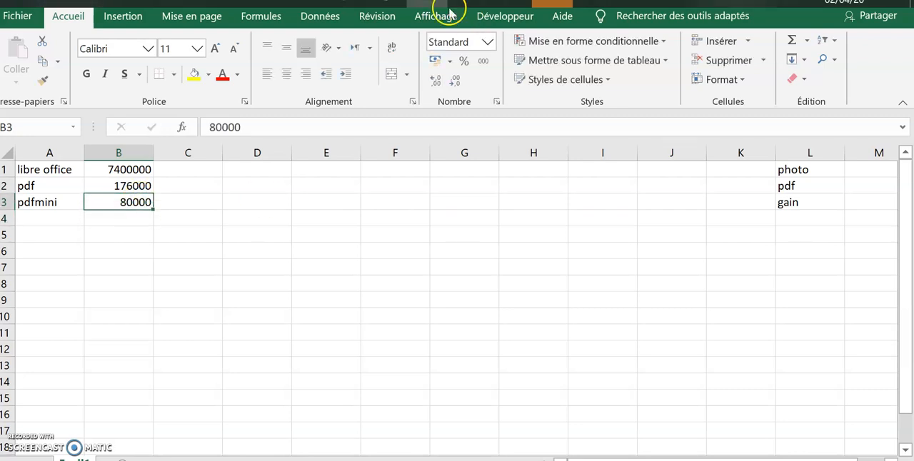
- Open TD rehausseur2.pdf from the libreoffice folder in Acrobat and examine the quality of its photos and text
mouse_move(302, 4)
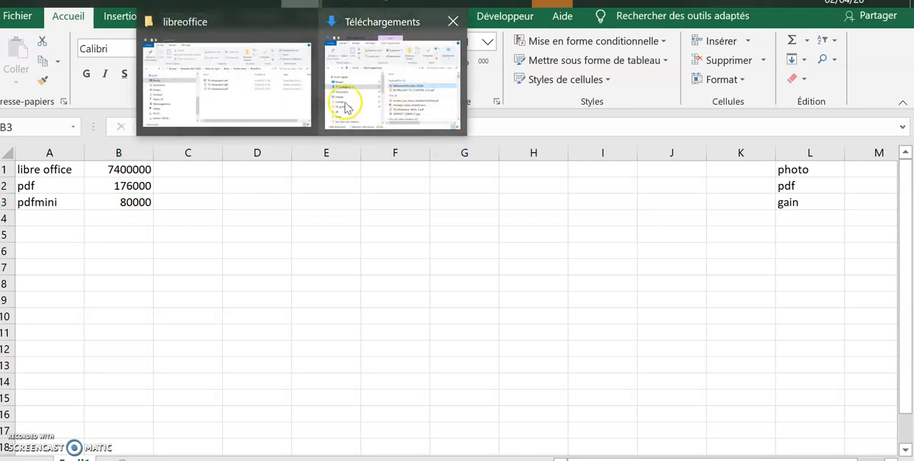
left_click(265, 97)
left_click(430, 279)
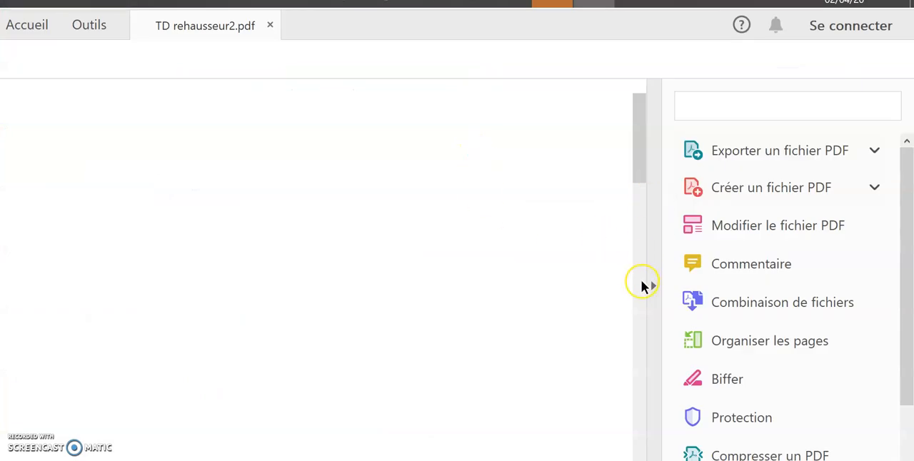
scroll(433, 254, "down", 10)
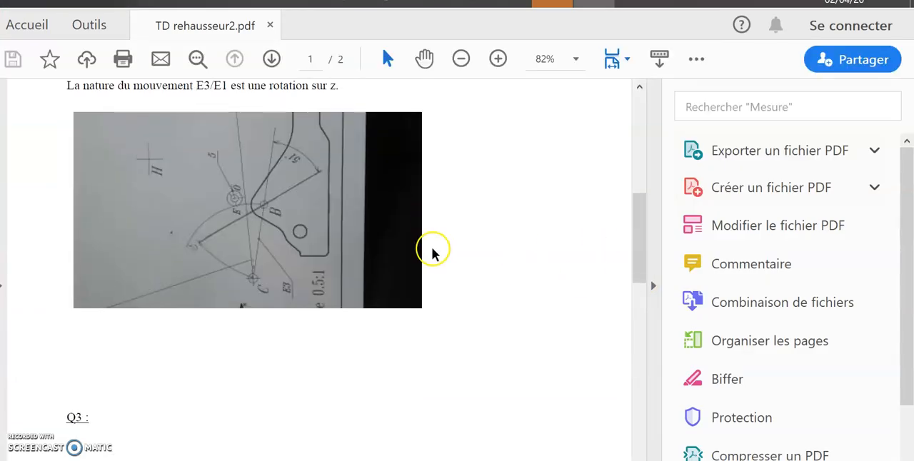
scroll(432, 254, "down", 12)
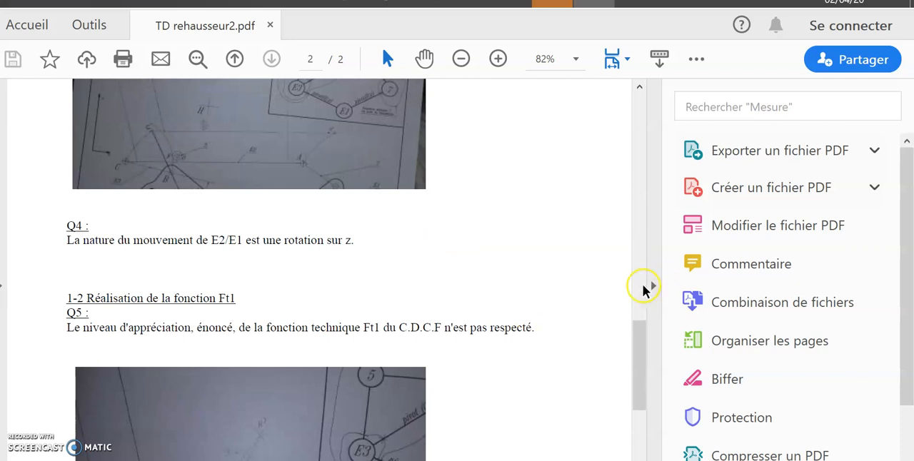
left_click(650, 287)
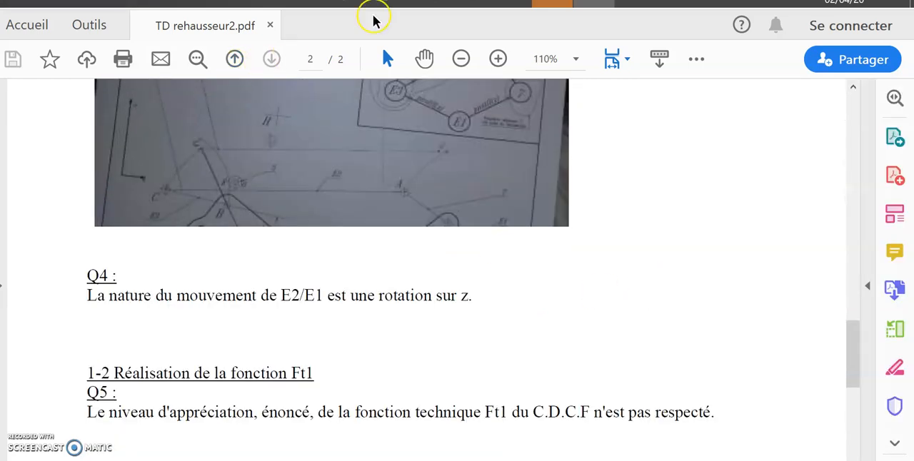
- Return to the Excel sheet and enter the label "gain" in cell A4
left_click(427, 3)
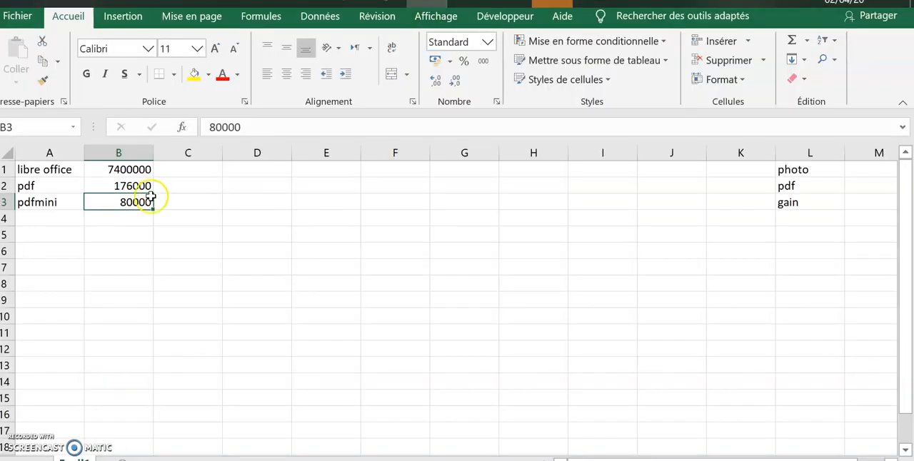
left_click(46, 223)
type("gain")
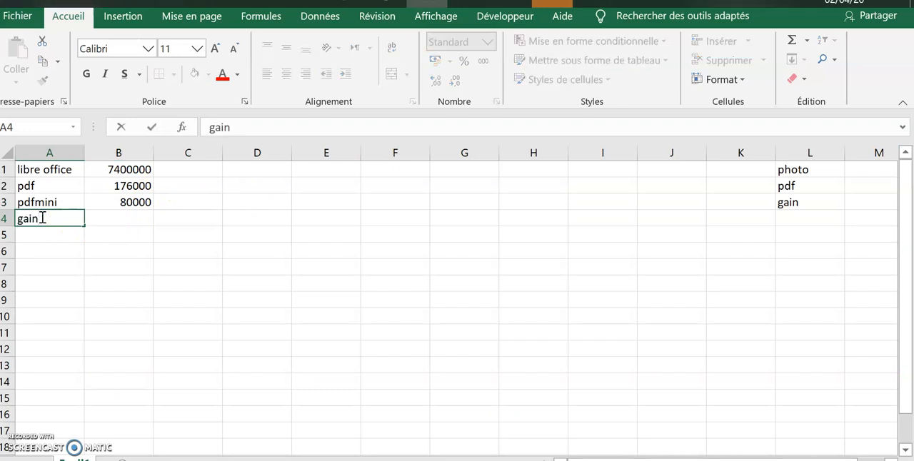
- Calculate the gain in cell B4 with the formula =B1/B3
left_click(112, 217)
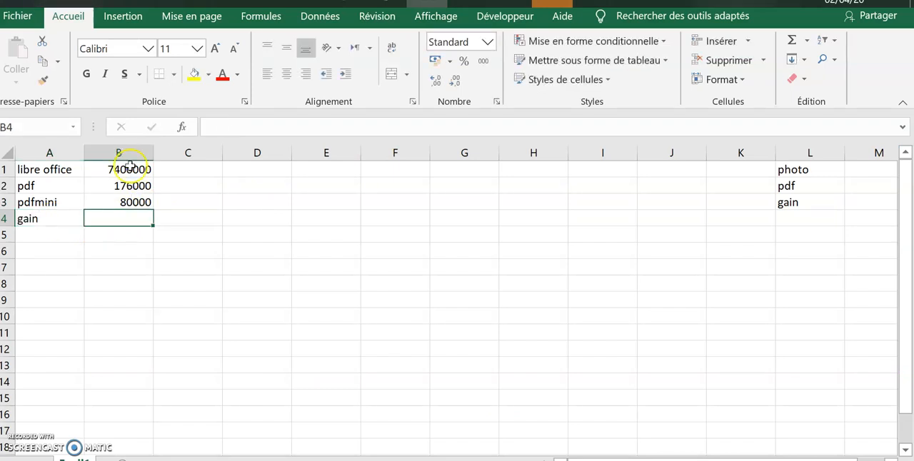
type("=")
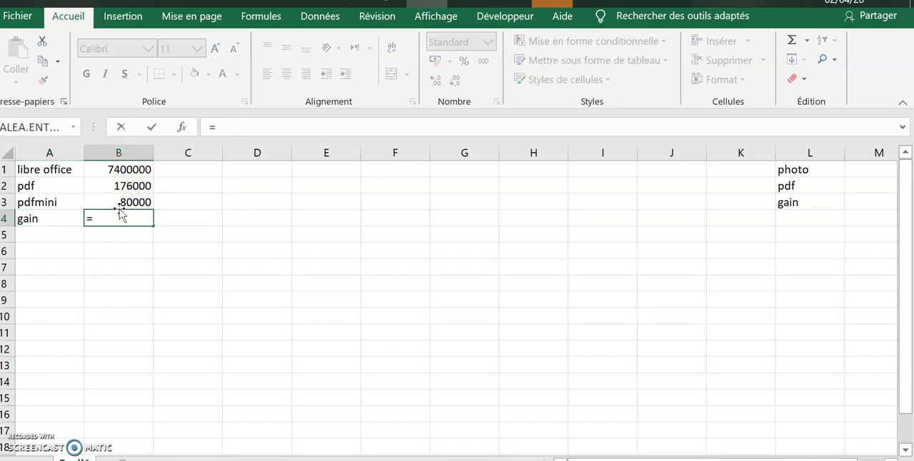
left_click(119, 170)
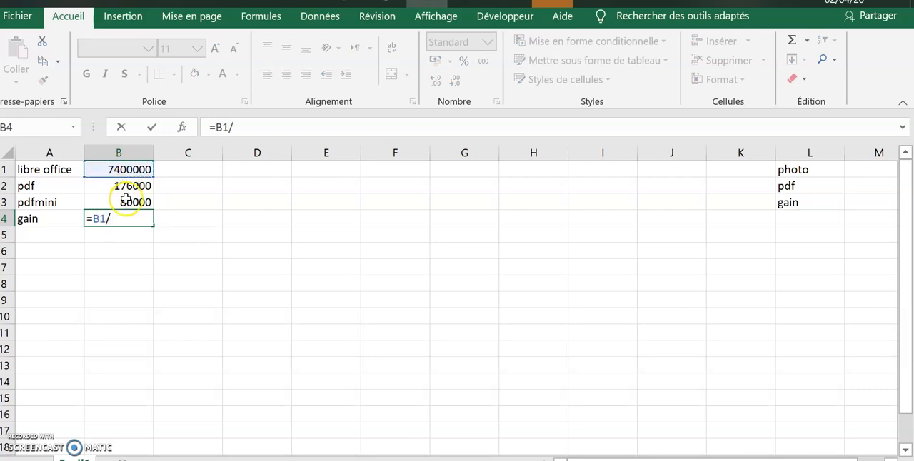
type("/")
left_click(127, 202)
key("Return")
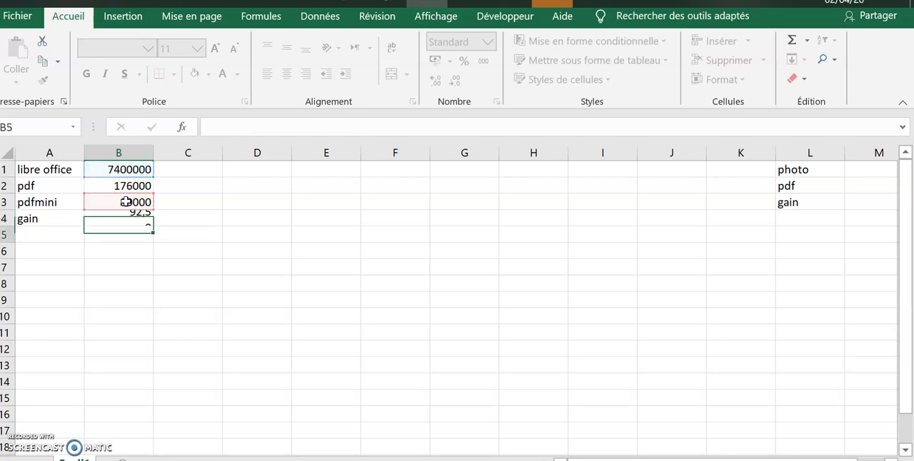
left_click(126, 217)
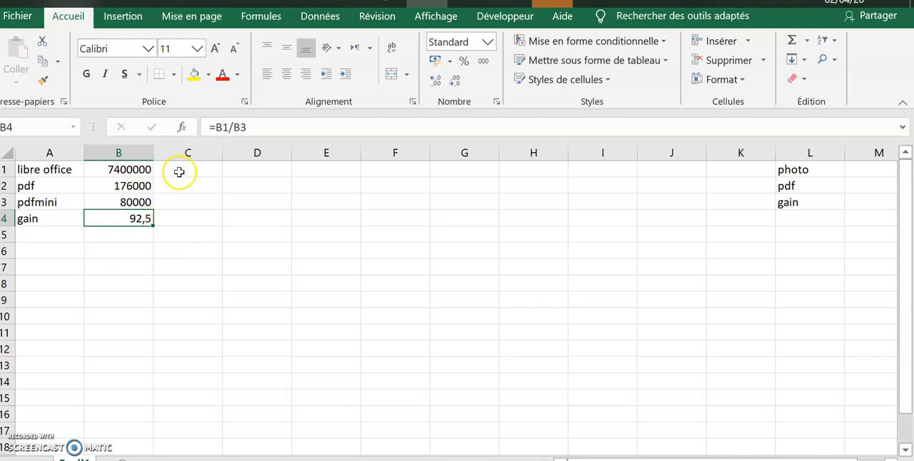
key("Down")
key("Down")
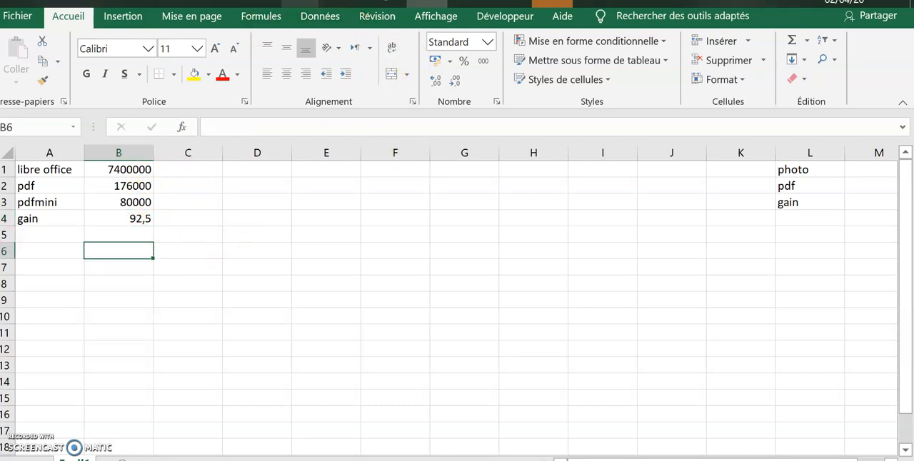
- Open the photo folder inside Fichier eleve in File Explorer and check the size of the JPG photo
left_click(301, 3)
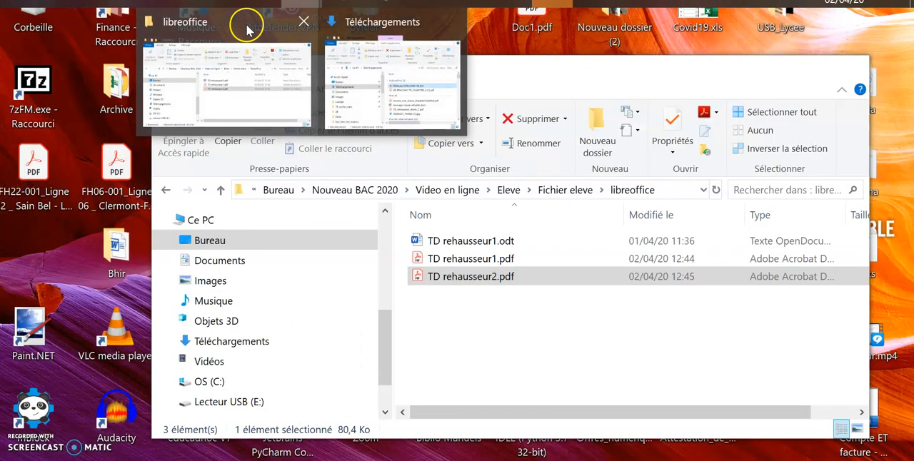
left_click(247, 24)
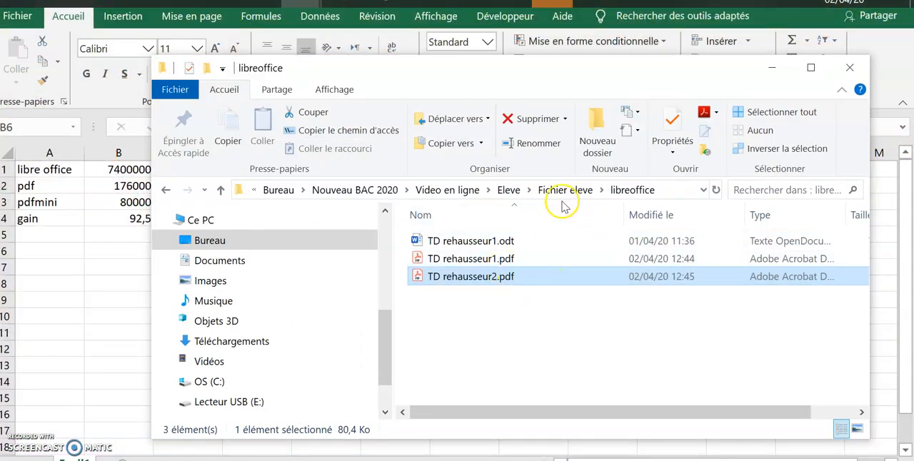
left_click(561, 190)
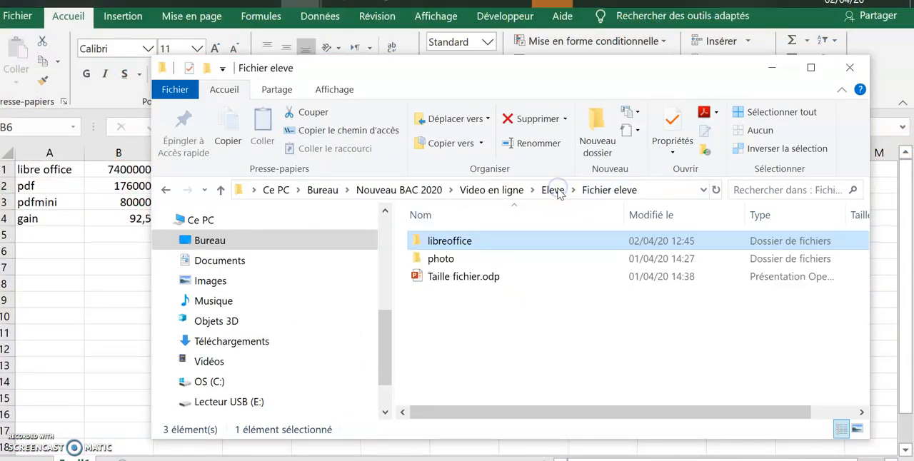
double_click(433, 258)
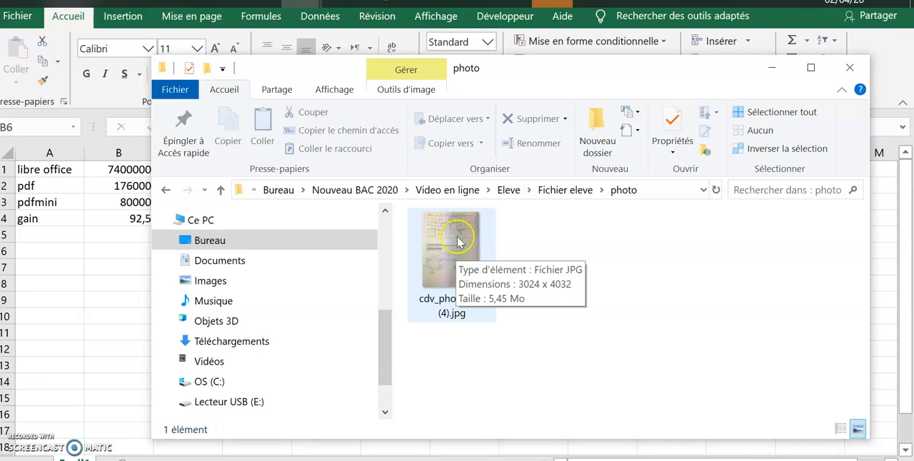
- Return to the Excel sheet and move the photo, pdf and gain labels from L1:L3 to E1:E3
left_click(427, 2)
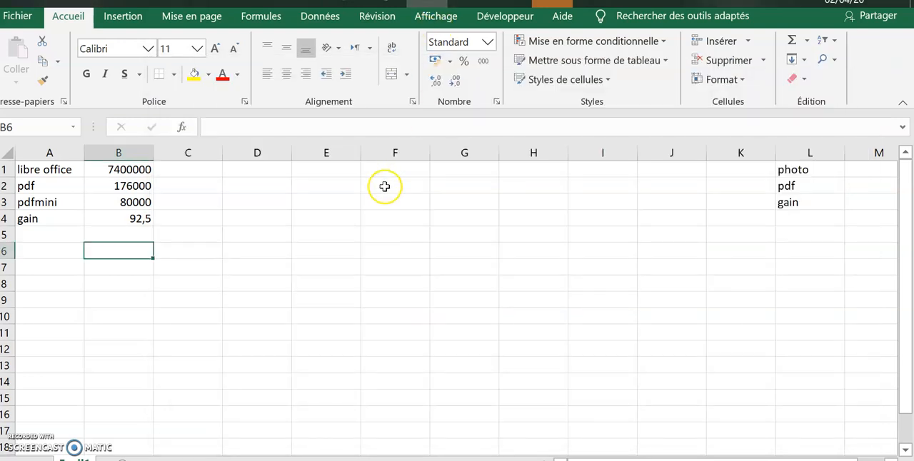
left_click_drag(794, 170, 793, 200)
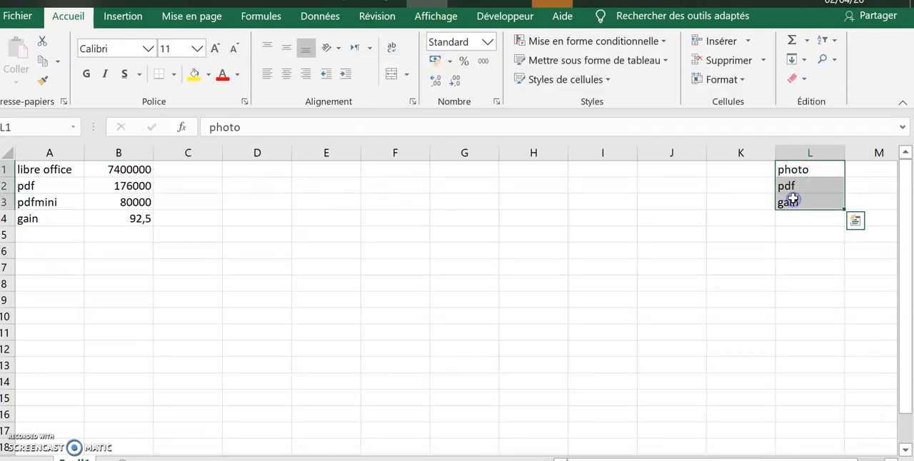
key("ctrl+x")
left_click(341, 170)
key("ctrl+v")
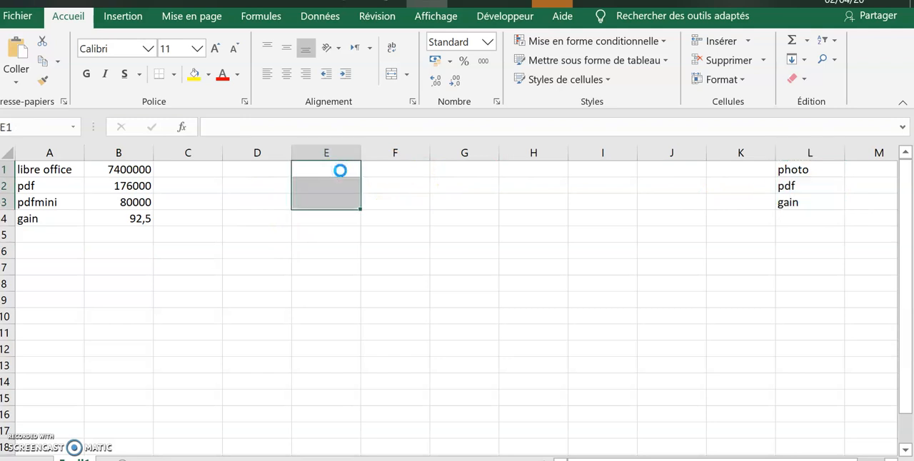
- Enter 5450000 in cell F1 as the photo's file size
left_click(402, 172)
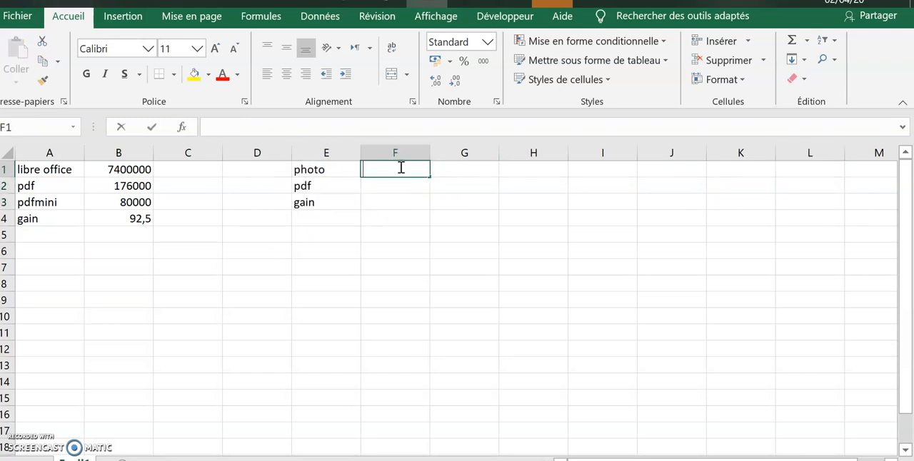
type("5450000")
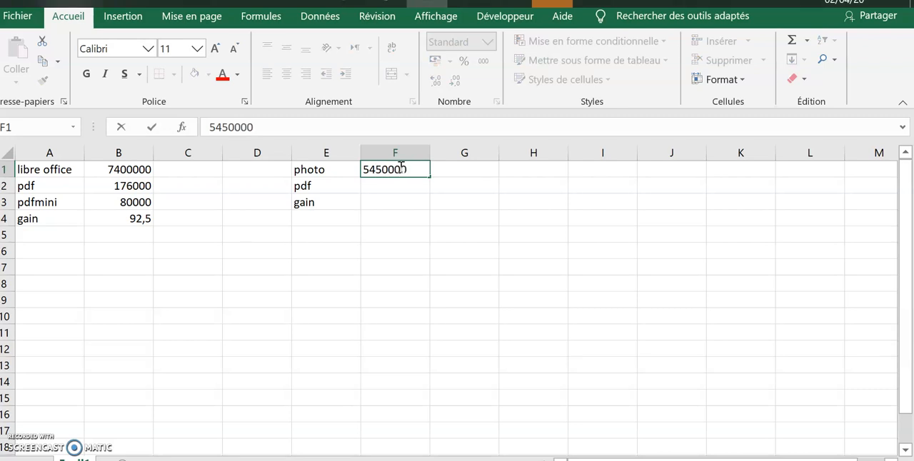
type("0")
left_click(385, 170)
key("BackSpace")
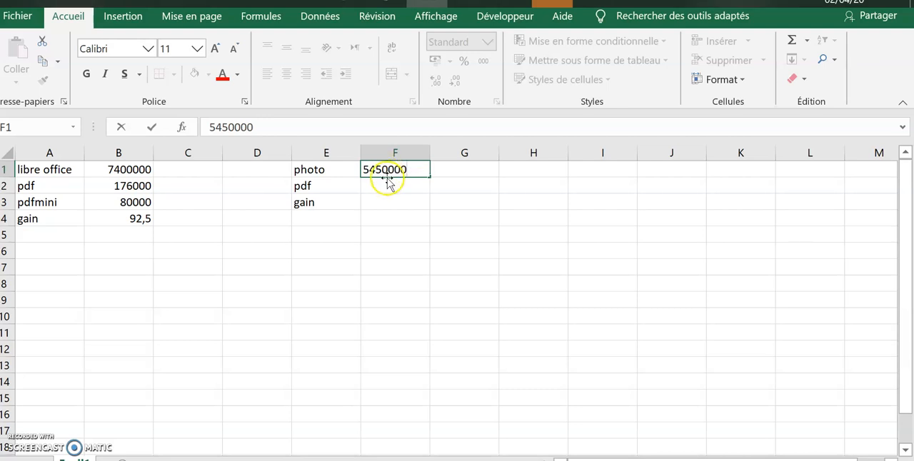
key("Return")
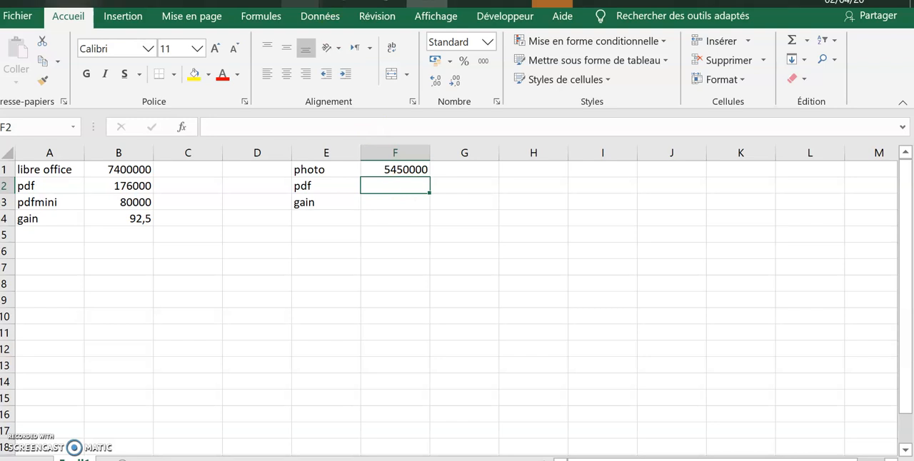
- Switch to the photo folder in File Explorer and copy the image cdv_photo_001 (4).jpg
mouse_move(302, 3)
left_click(278, 31)
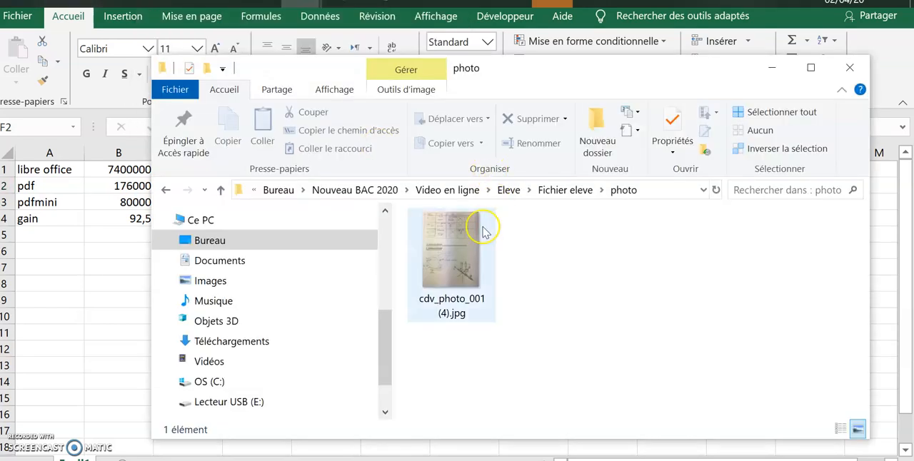
left_click(459, 255)
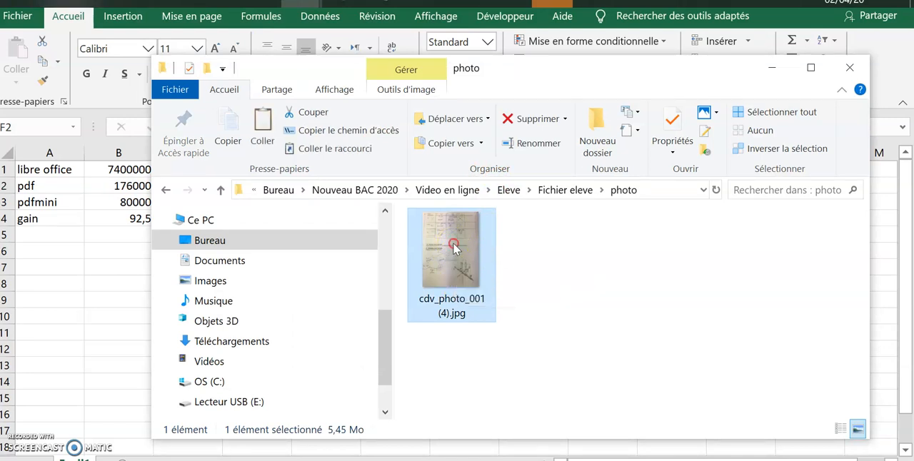
right_click(453, 244)
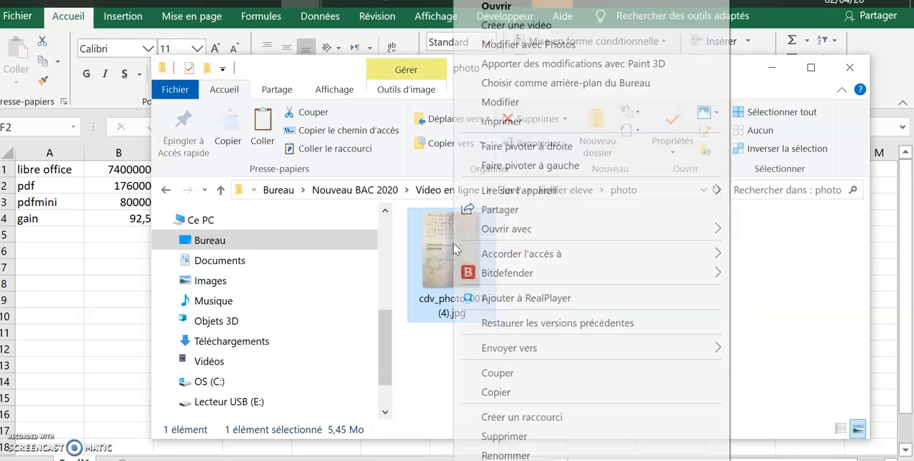
left_click(498, 392)
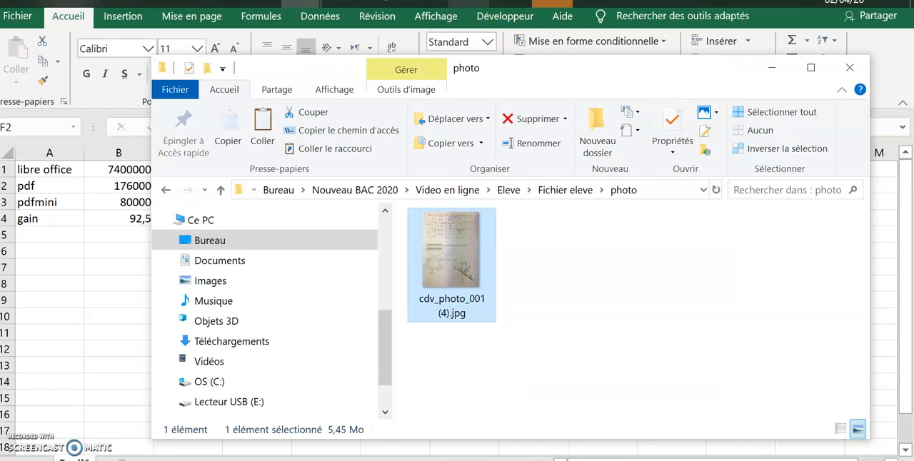
- Switch to Word and create a new blank document
left_click(469, 2)
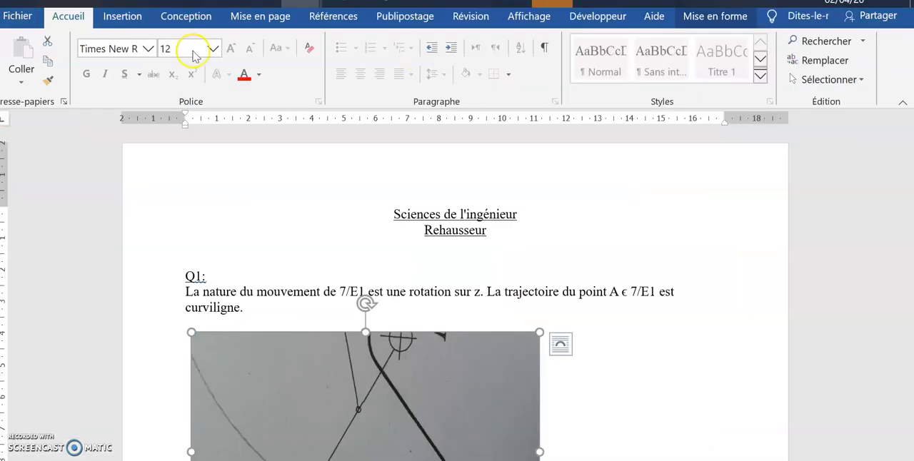
left_click(17, 17)
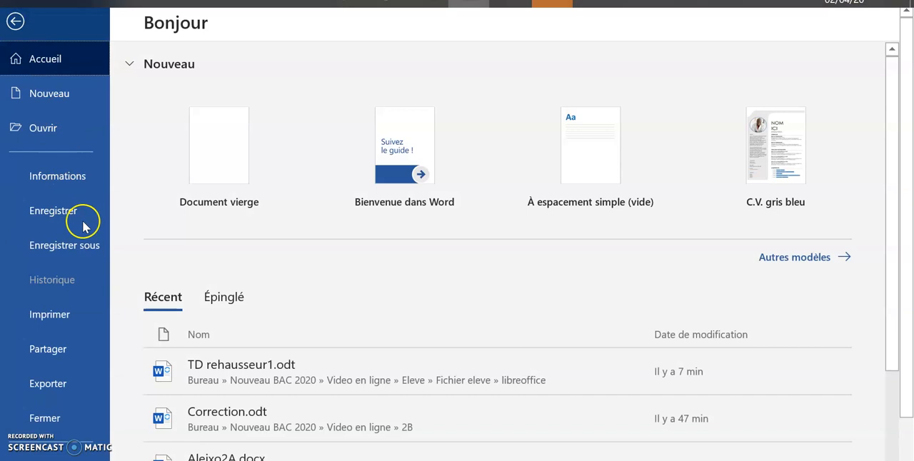
left_click(44, 97)
left_click(239, 167)
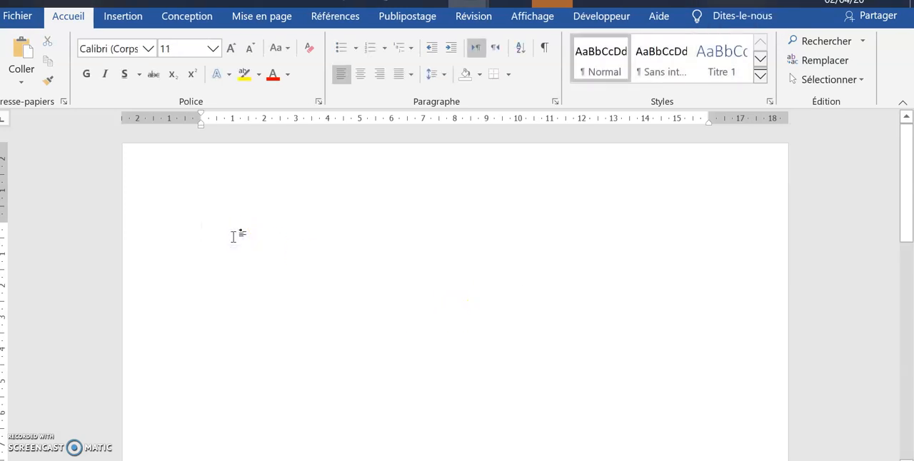
- Enter the line "Travail........." in the blank document and paste the copied photo below it
type("travail")
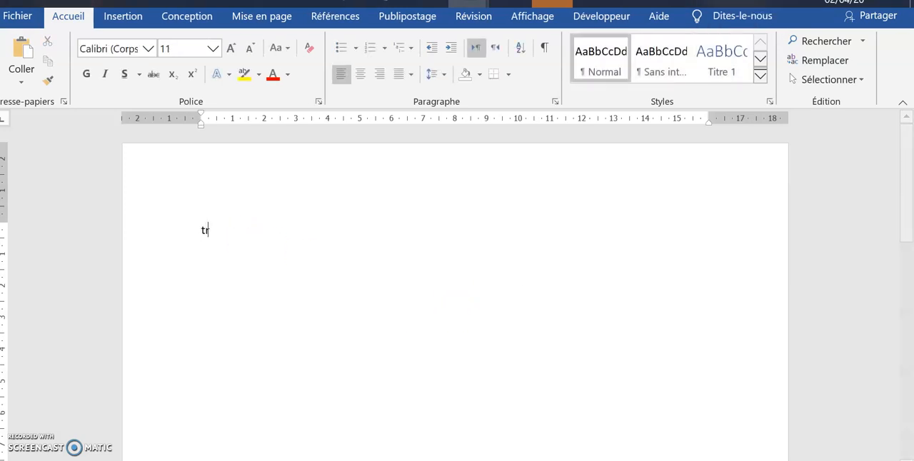
type("........")
key("Return")
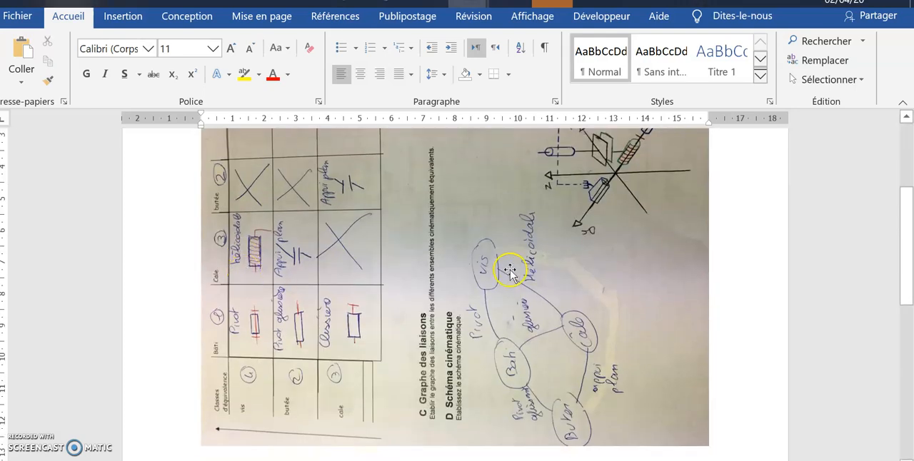
scroll(452, 284, "up", 3)
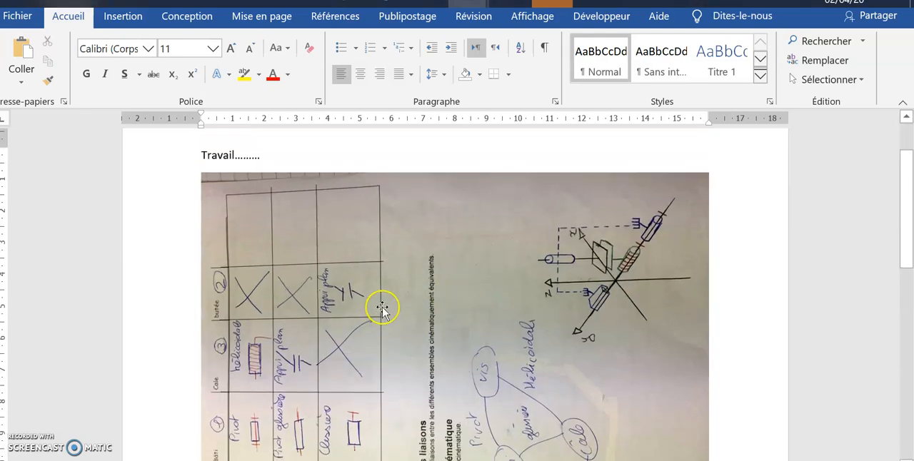
right_click(422, 282)
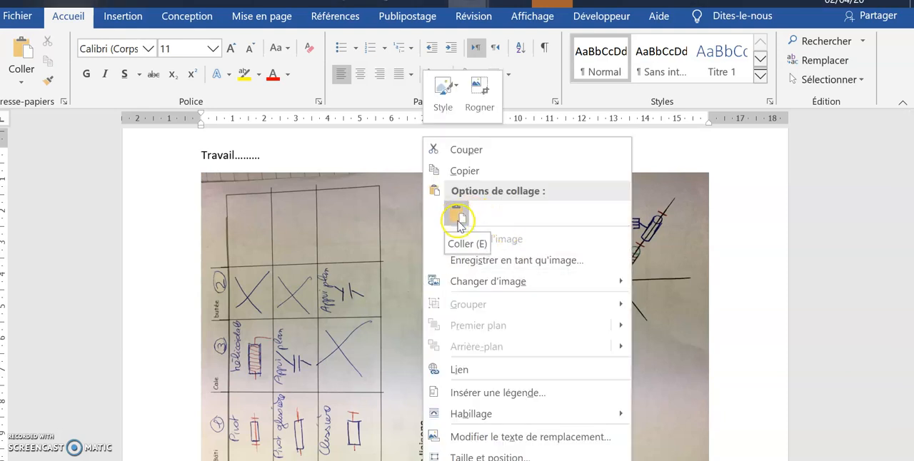
left_click(398, 281)
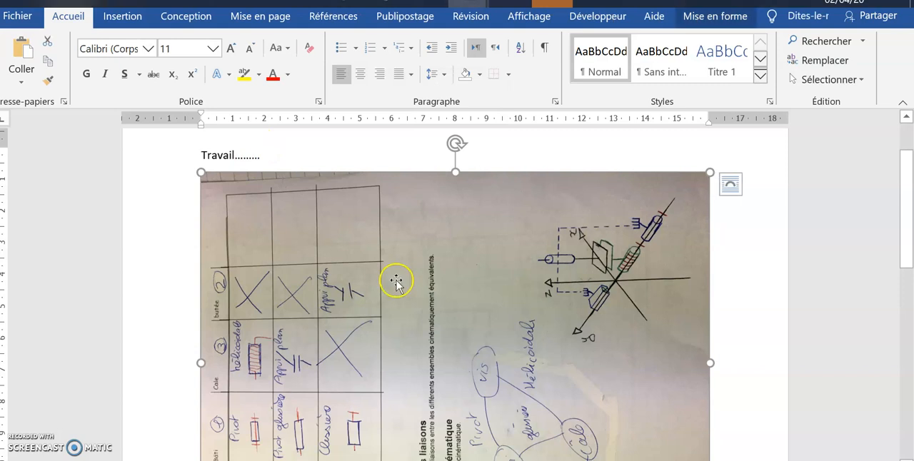
left_click(257, 148)
- Add the line "Q1" below the pasted photo, followed by empty lines
scroll(642, 360, "down", 3)
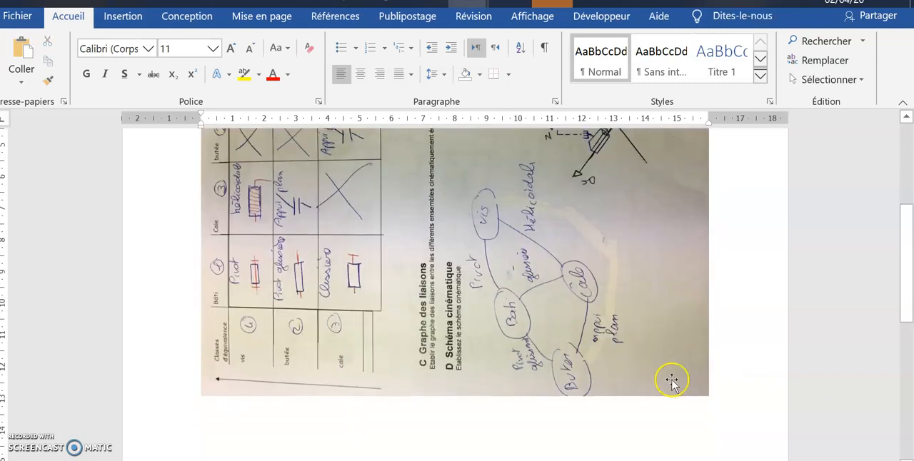
key("Return")
type("q1")
key("Return")
key("Return")
key("Return")
key("Return")
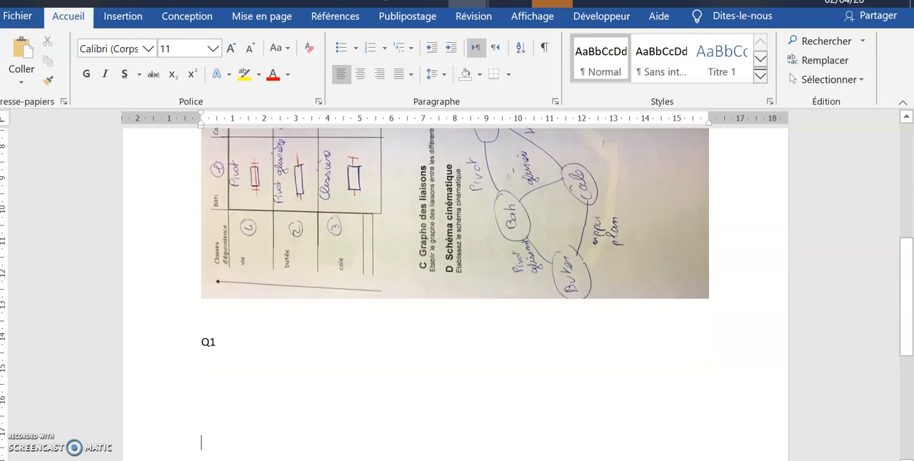
- Open the Save As dialog for the document and set the file type to PDF
left_click(17, 16)
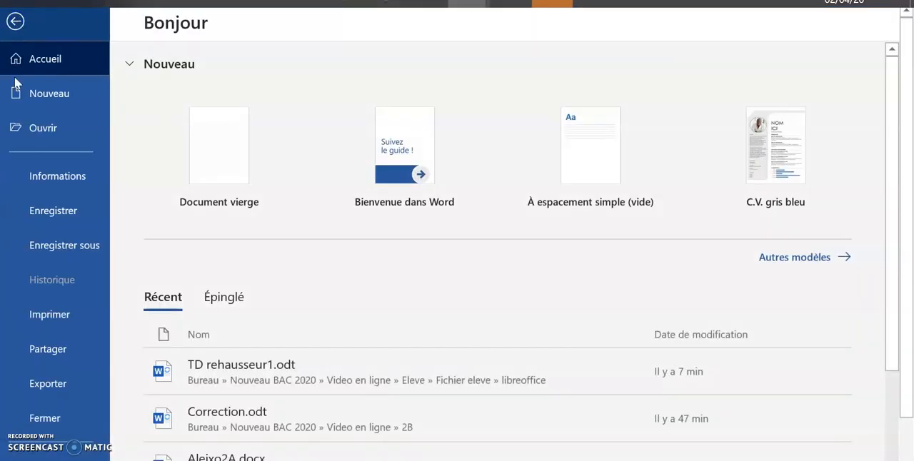
left_click(33, 245)
left_click(214, 271)
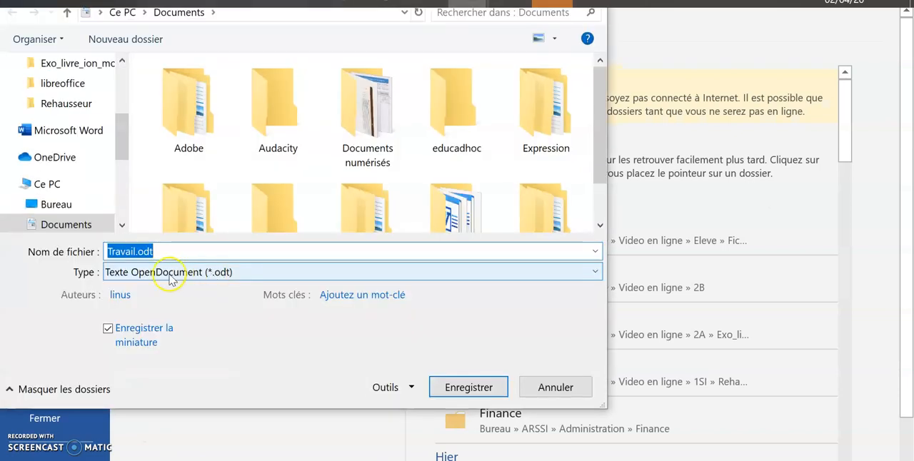
left_click(170, 278)
left_click(125, 113)
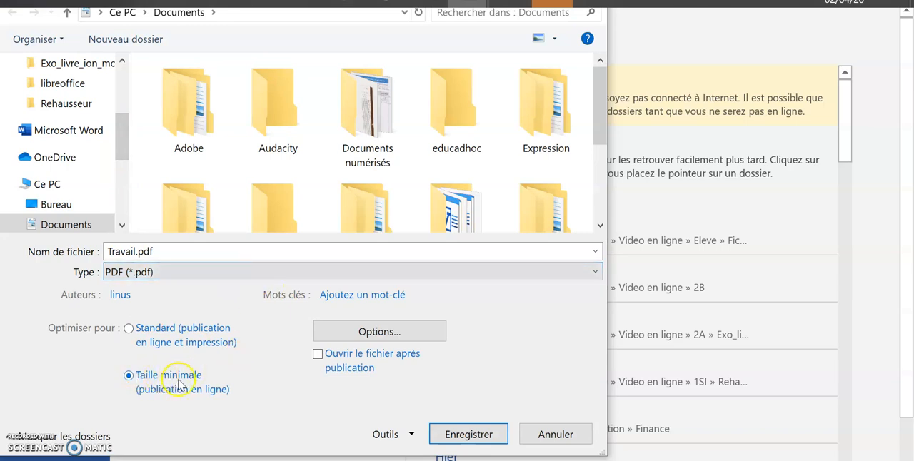
- Save the document as Travail.pdf in Bureau > Nouveau BAC 2020 > Video en ligne > Eleve > Fichier eleve > photo
left_click(102, 207)
left_click_drag(598, 85, 598, 107)
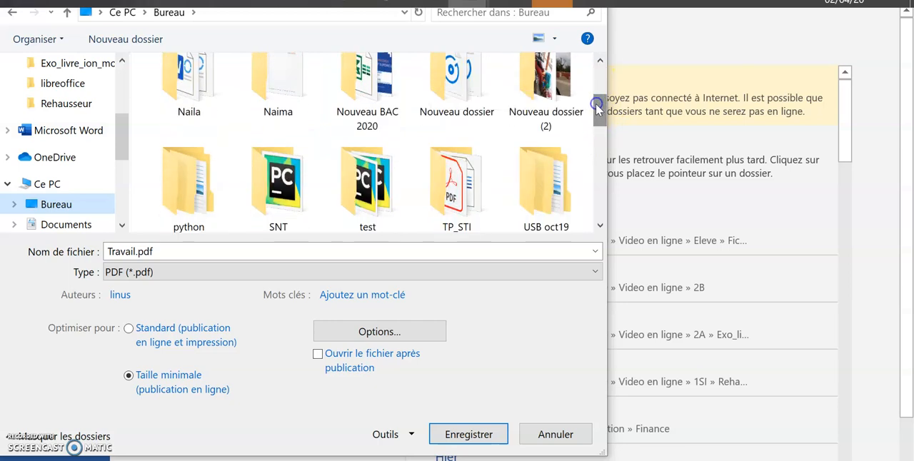
double_click(361, 77)
double_click(184, 162)
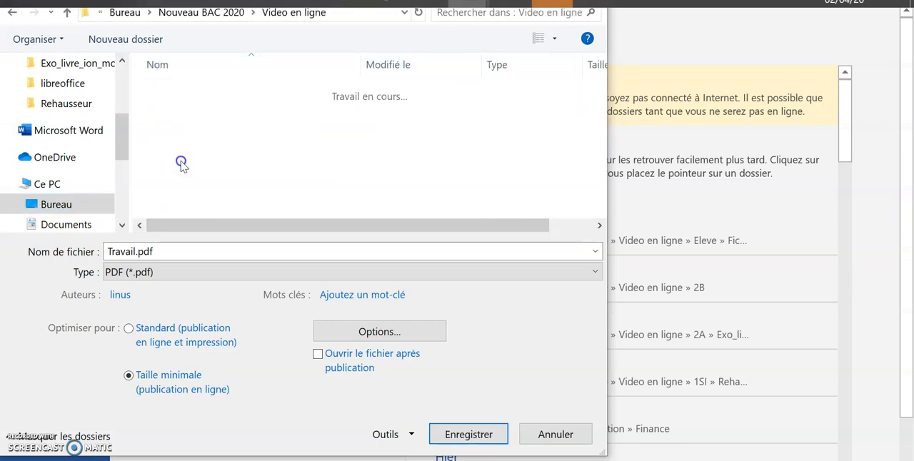
double_click(175, 162)
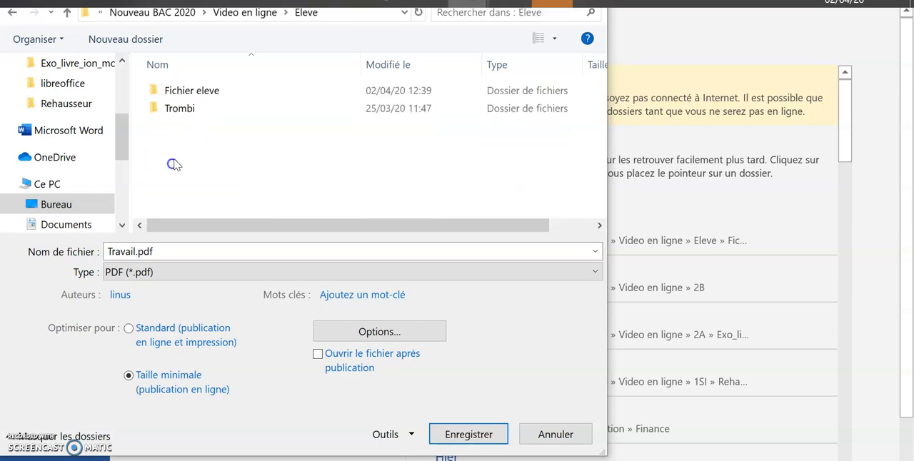
double_click(179, 91)
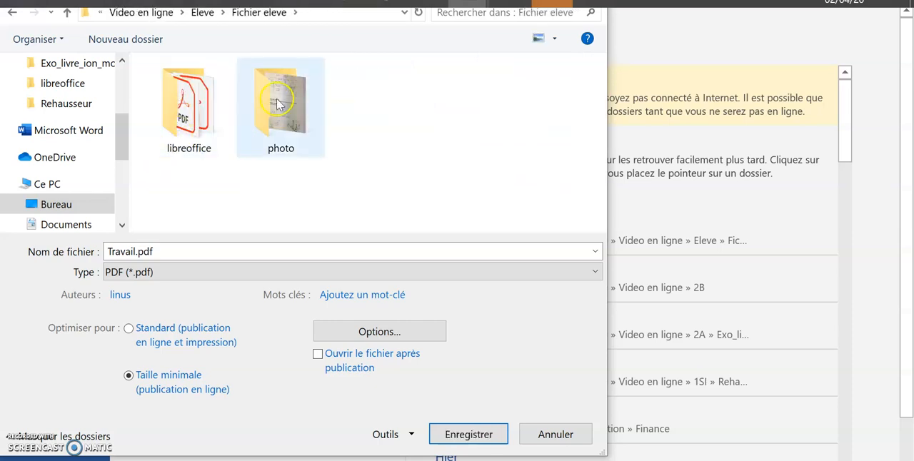
double_click(280, 100)
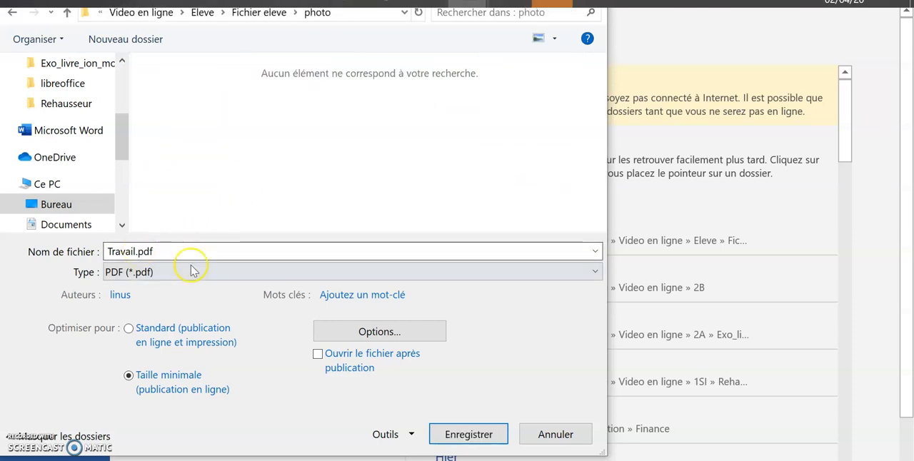
left_click(458, 439)
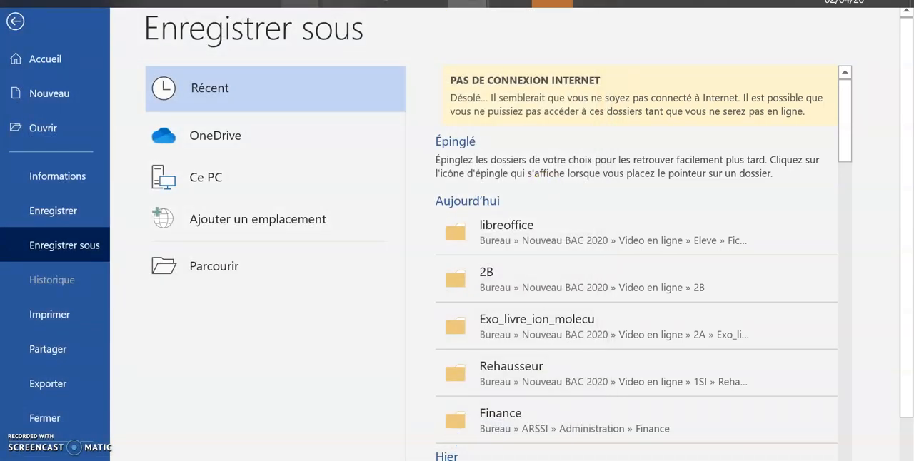
- Check the size of Travail.pdf in File Explorer and enter 56000 in cell F2 of the Excel sheet
mouse_move(314, 4)
left_click(312, 45)
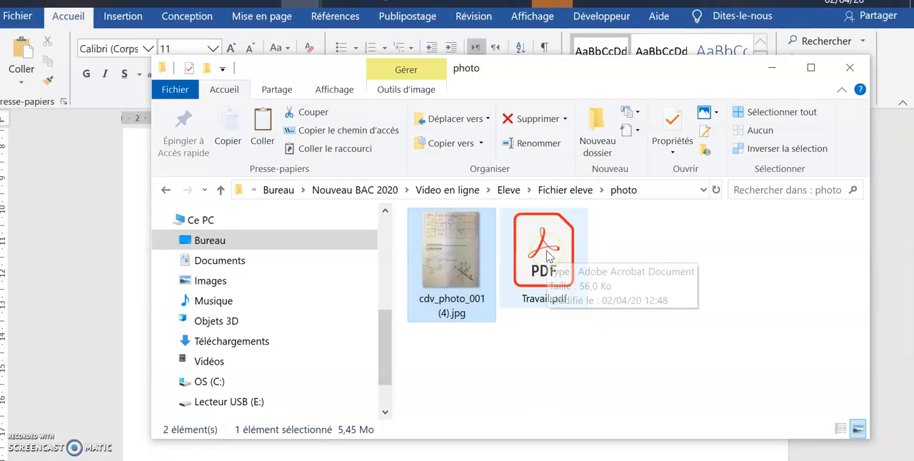
left_click(551, 252)
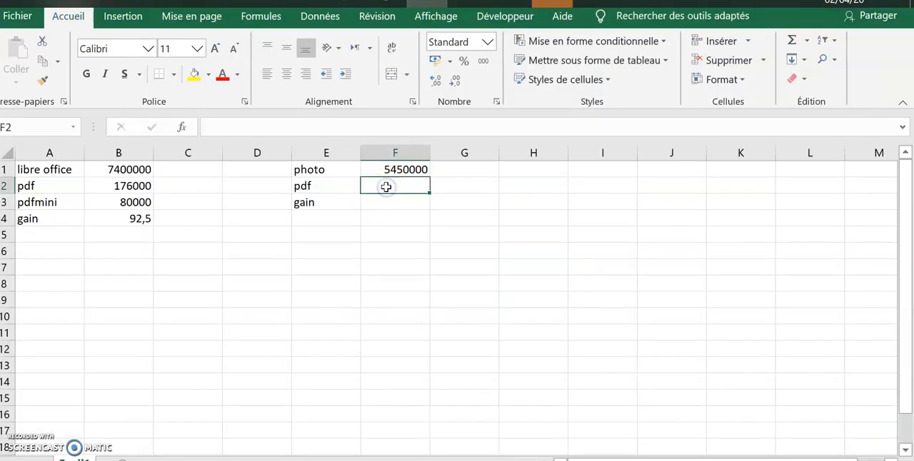
type("56000")
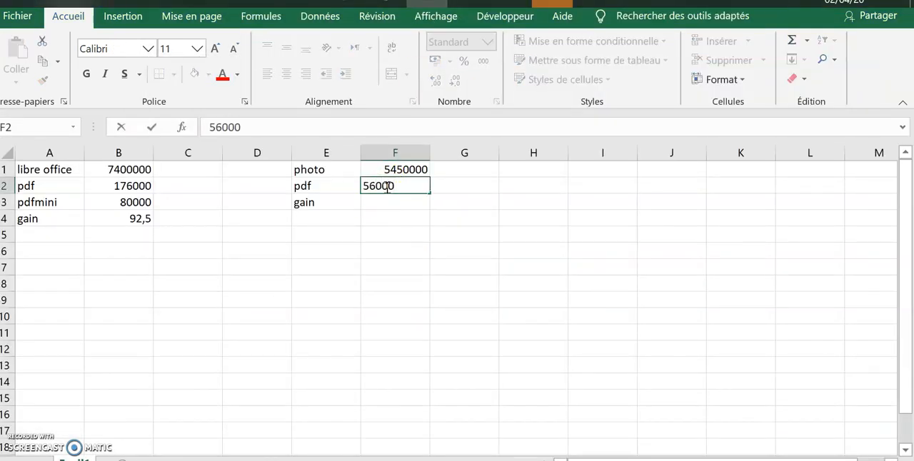
key("Return")
- Calculate the photo's gain in cell F3 with the formula =F1/F2
left_click(388, 201)
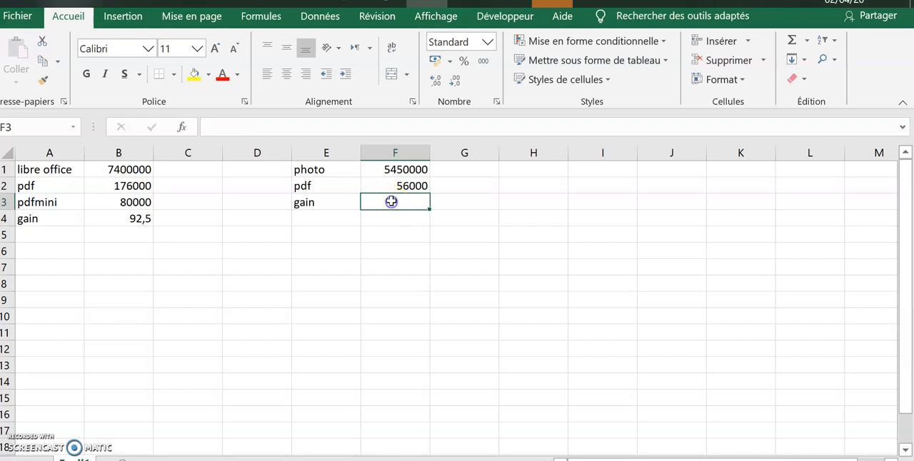
type("=")
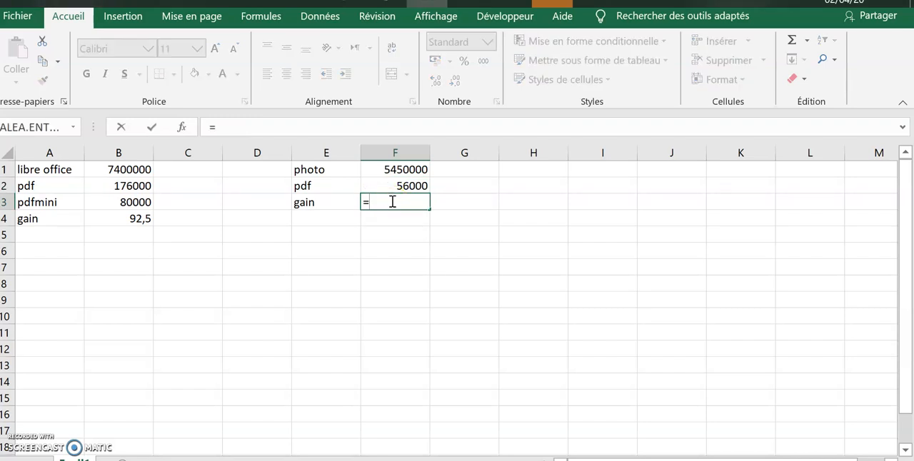
left_click(403, 167)
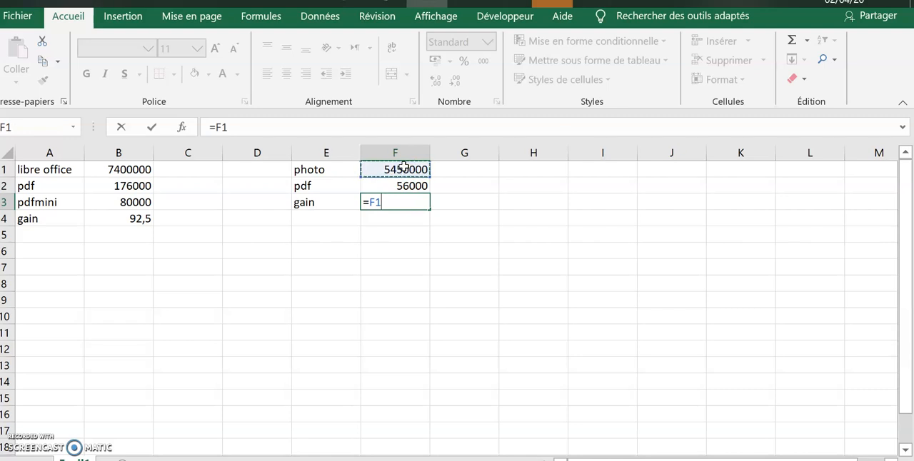
left_click(399, 187)
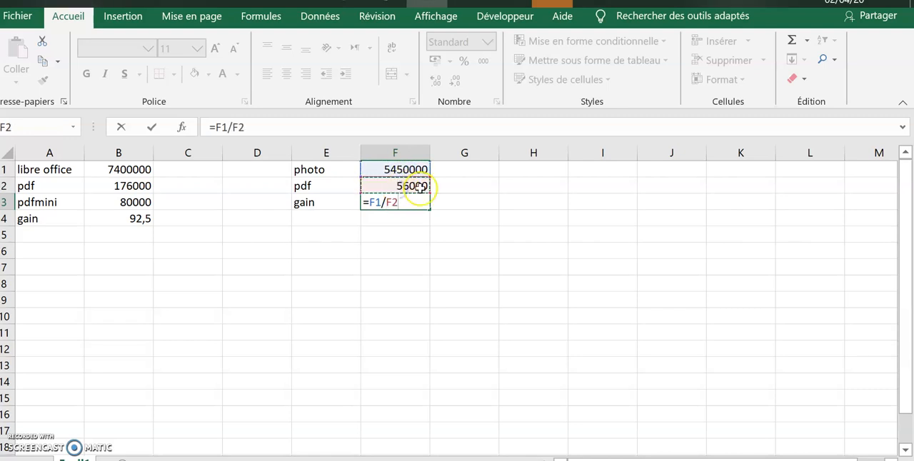
key("Return")
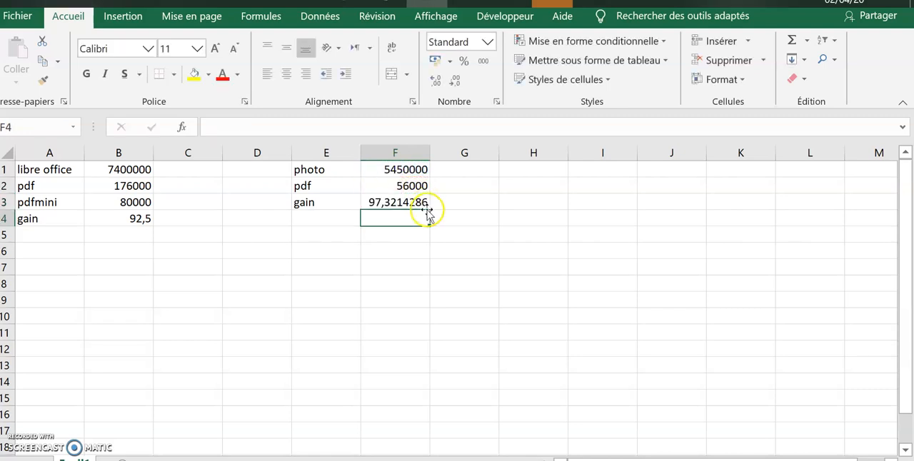
left_click(425, 204)
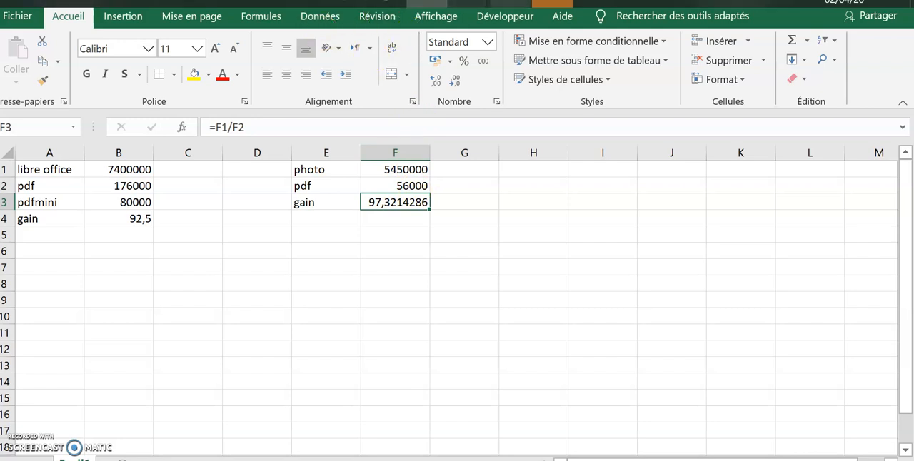
- Switch to the PowerPoint presentation and start the slide show on the slide about reducing image resolution on a smartphone
mouse_move(432, 3)
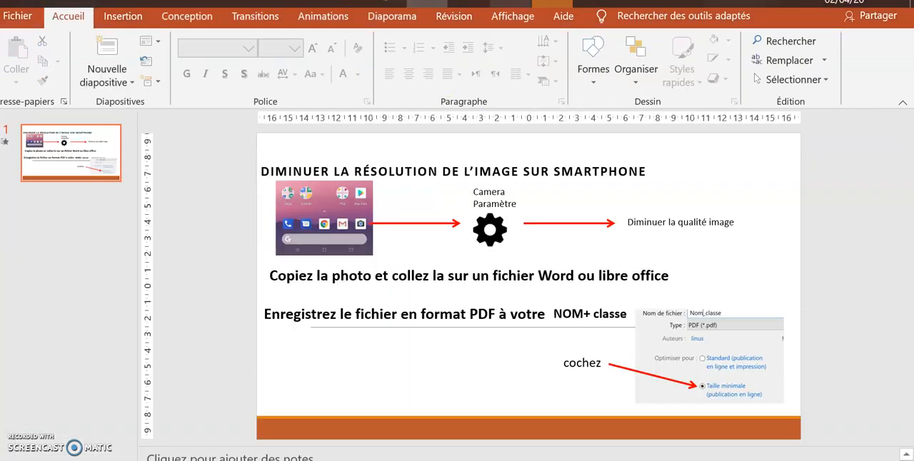
left_click(96, 169)
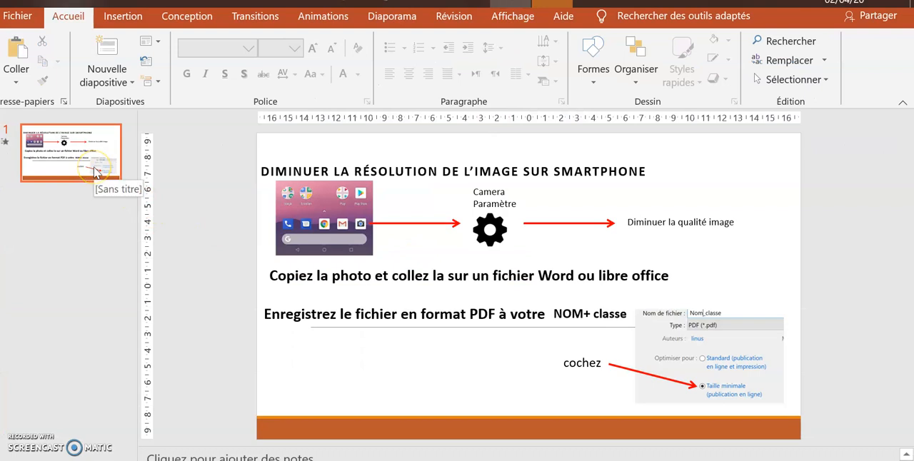
left_click(94, 167)
key("F5")
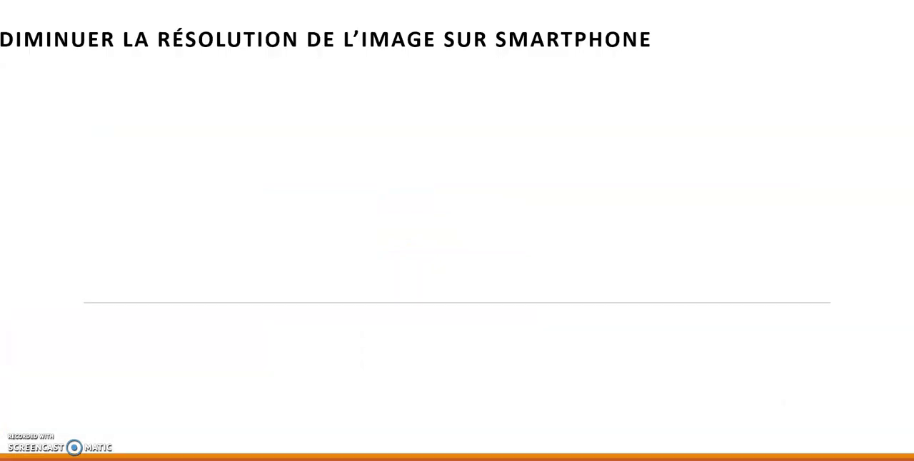